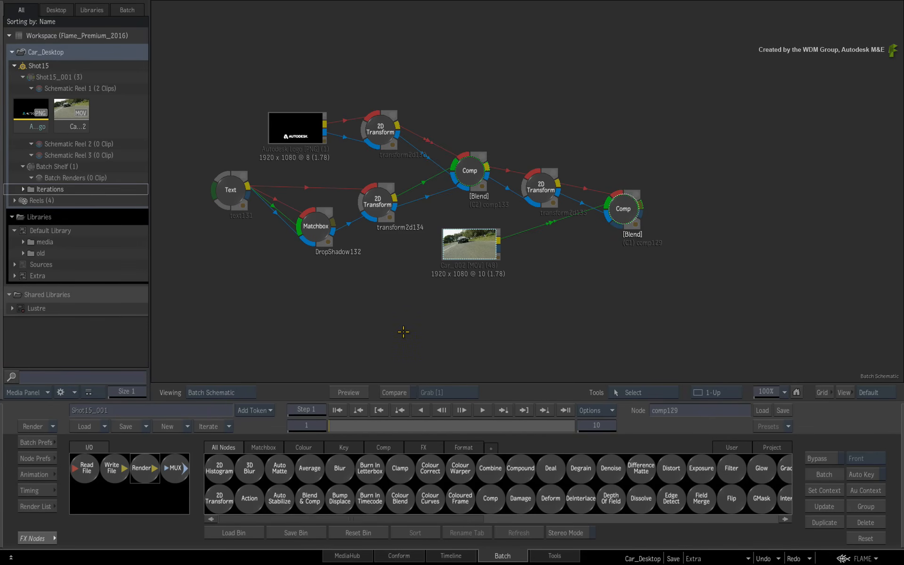
left_click_drag(197, 61, 747, 328)
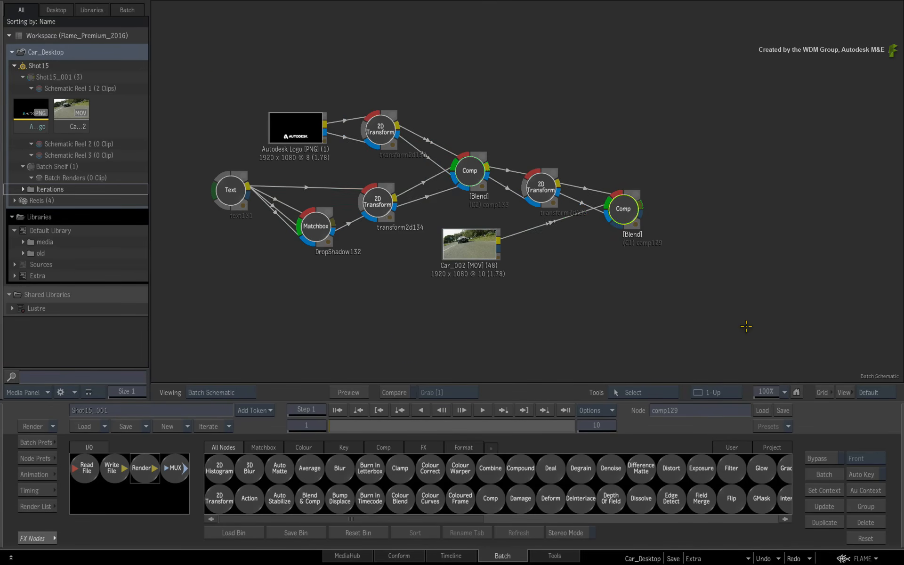
left_click(659, 327)
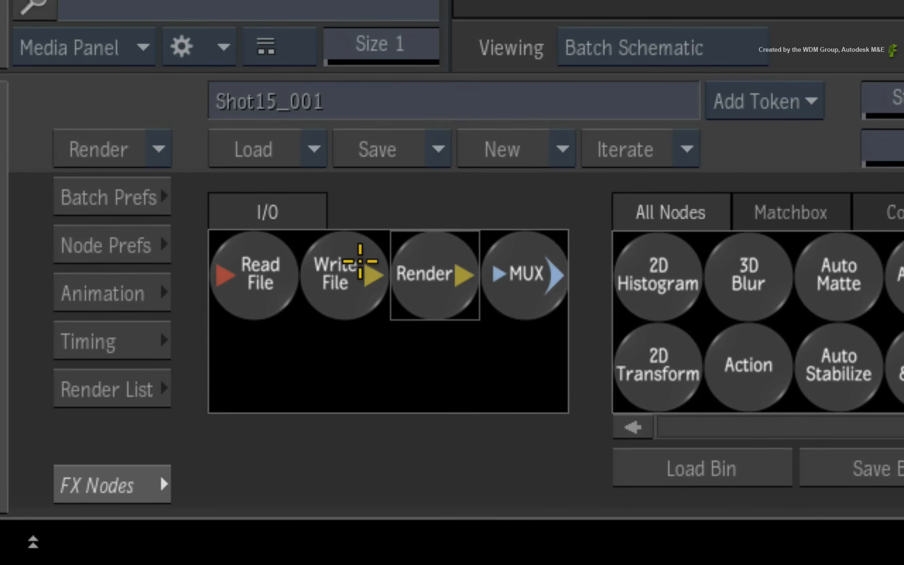
Add a Render node after the final Comp node and connect the Comp result output to its front input
left_click(343, 264)
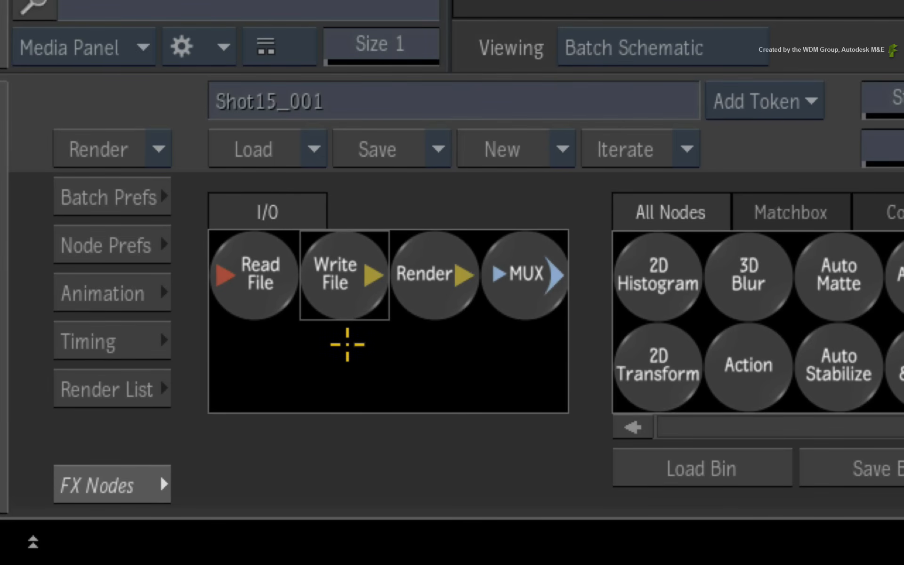
left_click(423, 274)
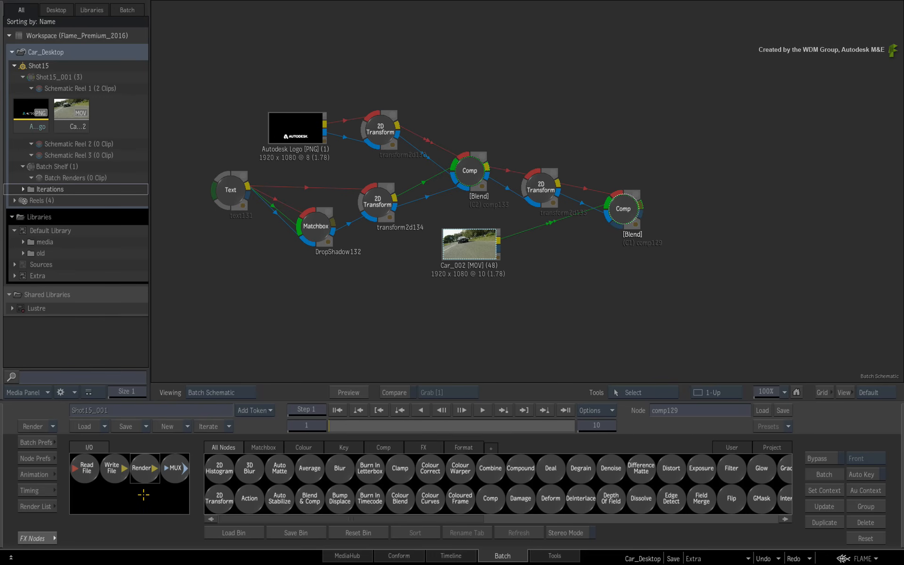
left_click_drag(142, 473, 718, 211)
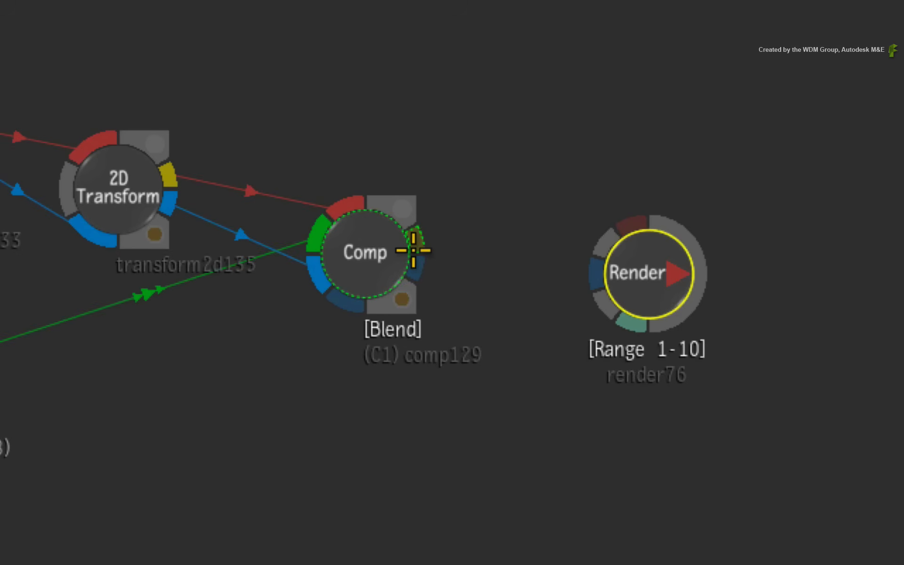
left_click_drag(413, 250, 612, 242)
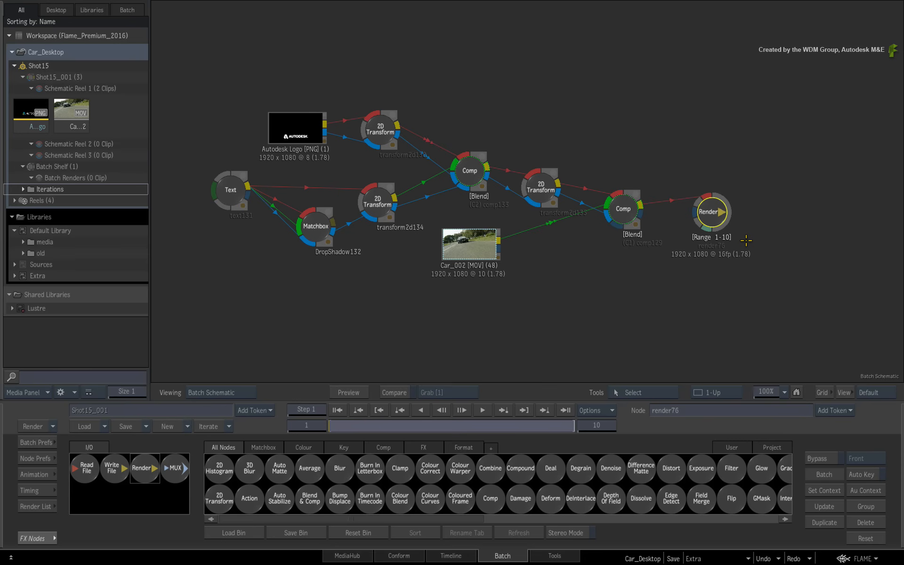
Open the Render node's settings and examine the reels offered as its renders destination
left_click(710, 210)
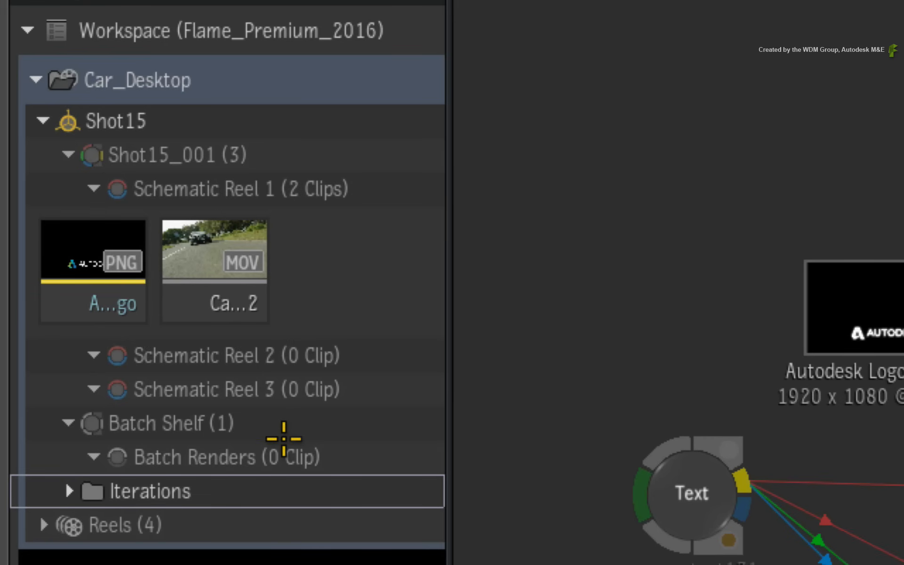
left_click(272, 457)
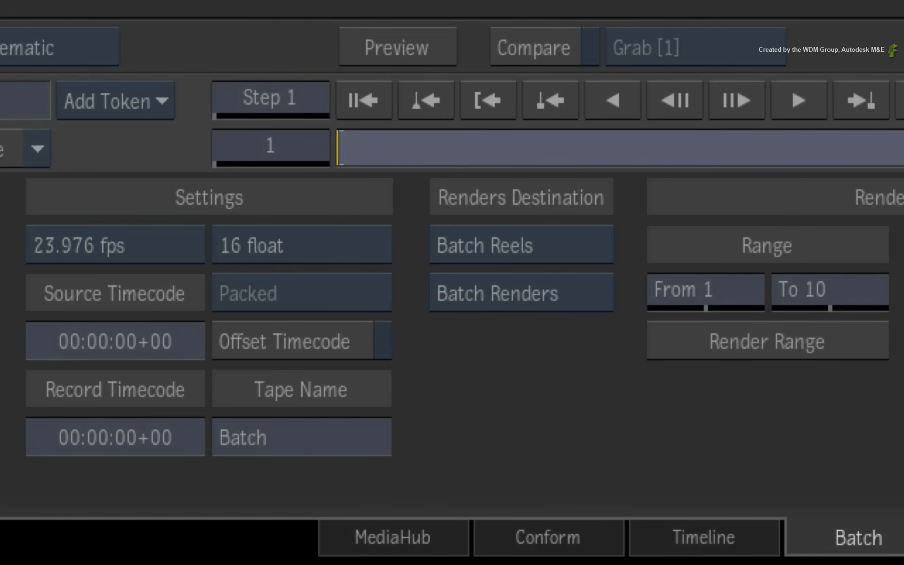
left_click(586, 295)
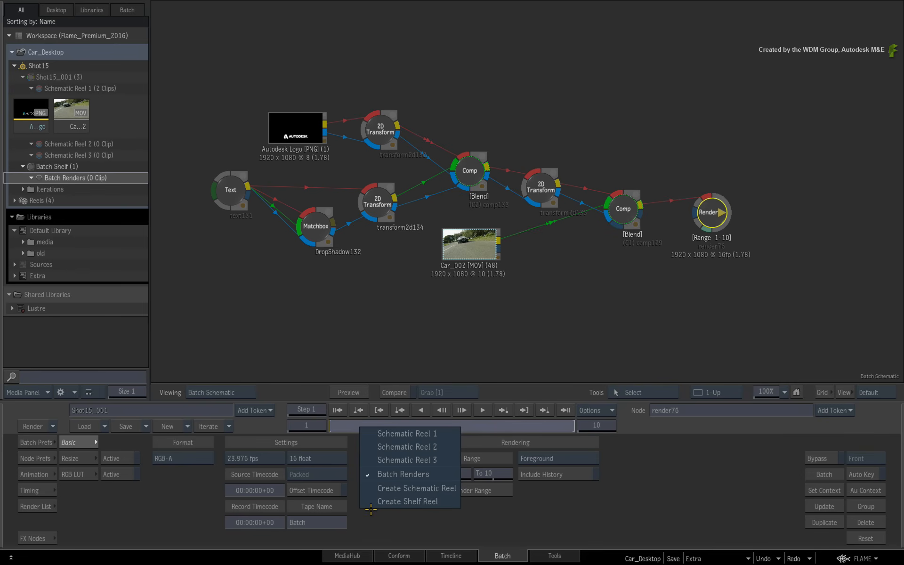
left_click(370, 509)
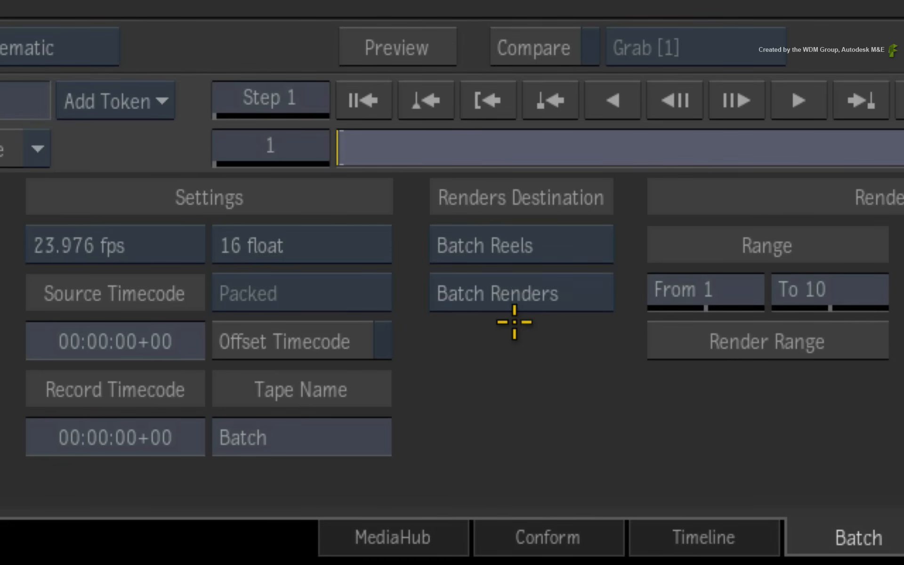
Try Reel Groups and Libraries as the Render node's destination and return it to Batch Reels
left_click(588, 235)
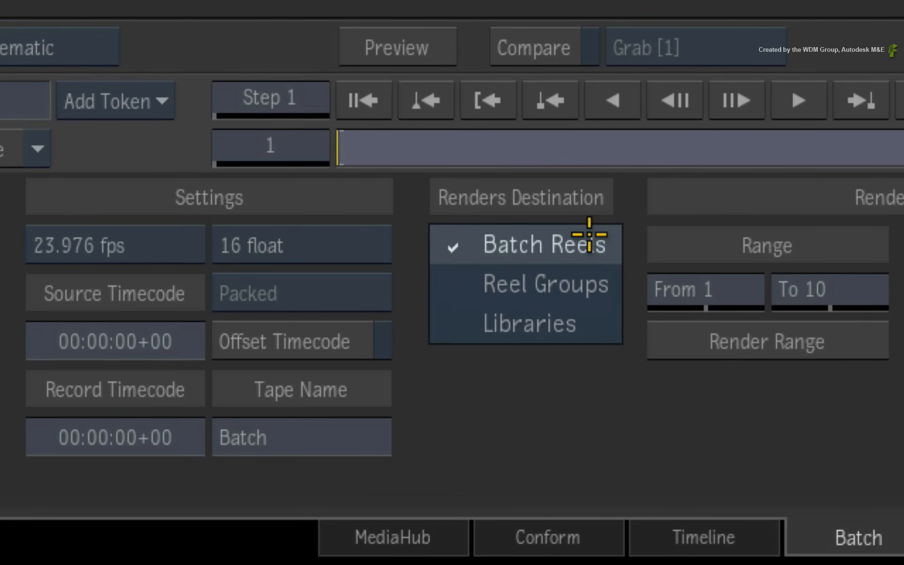
left_click(449, 282)
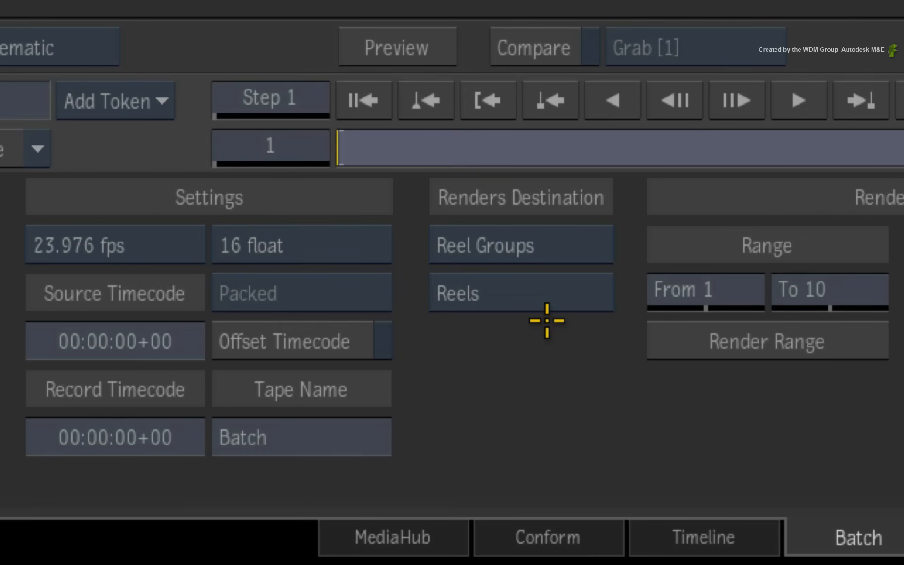
left_click(559, 294)
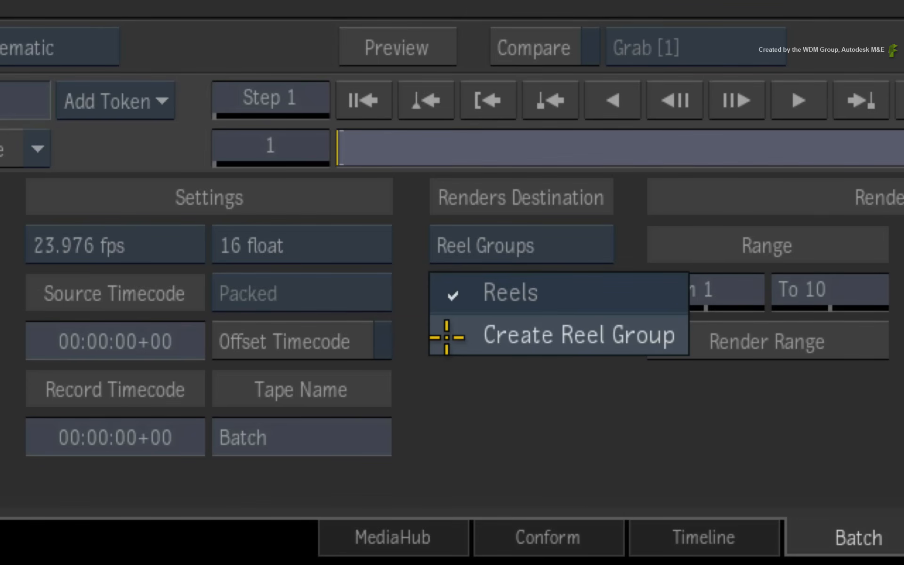
left_click(494, 414)
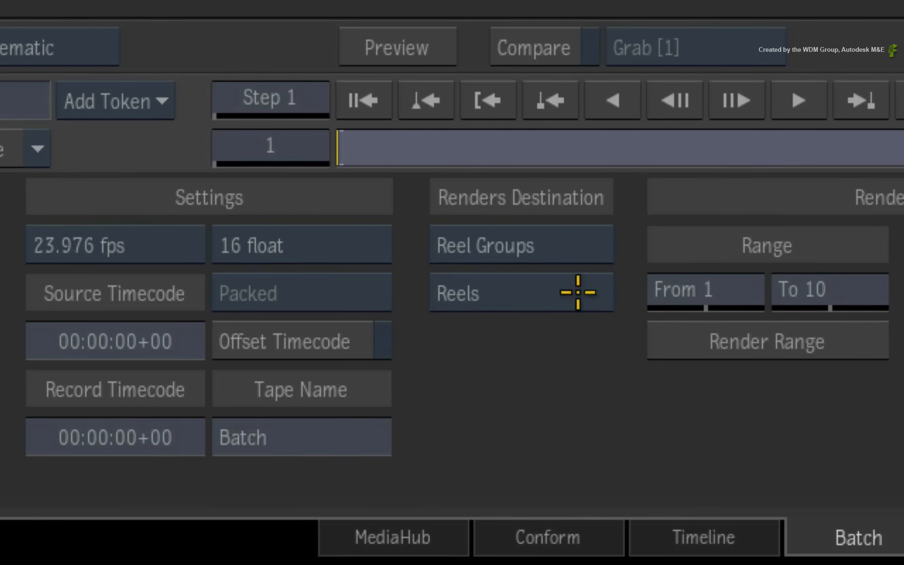
left_click(575, 242)
left_click(589, 283)
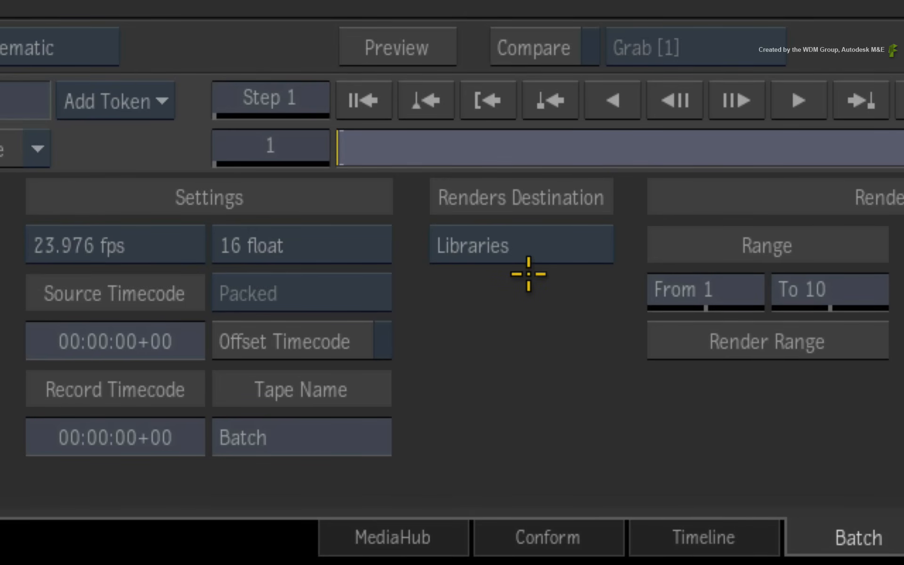
left_click(537, 257)
left_click(559, 156)
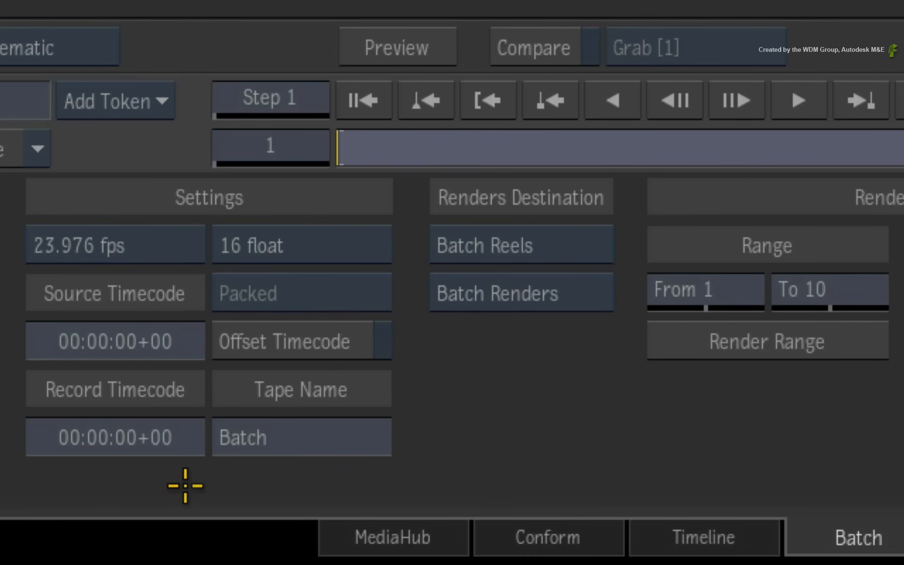
Set the Render node's bit depth to 10-bit and open its tape name for editing, keeping Batch
left_click(323, 243)
left_click(316, 323)
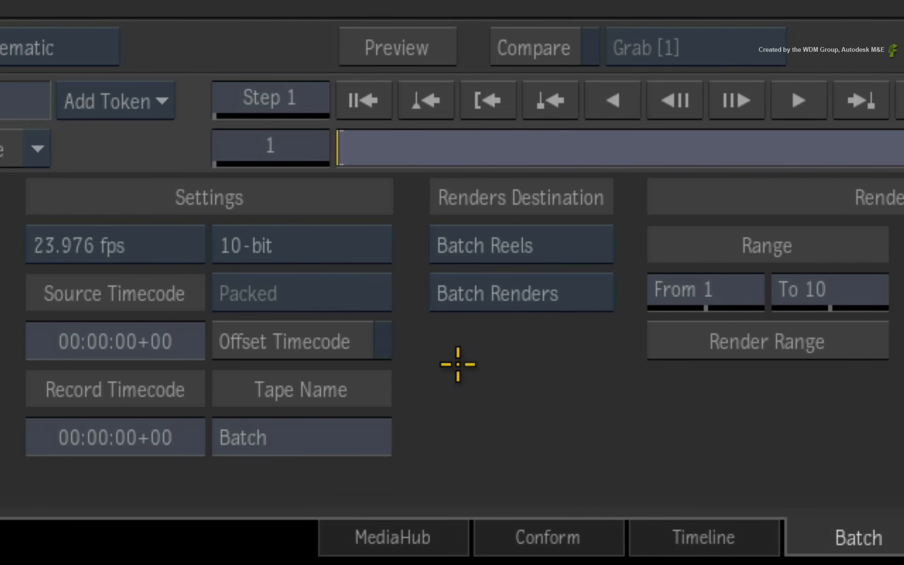
left_click(303, 439)
left_click_drag(336, 433, 6, 453)
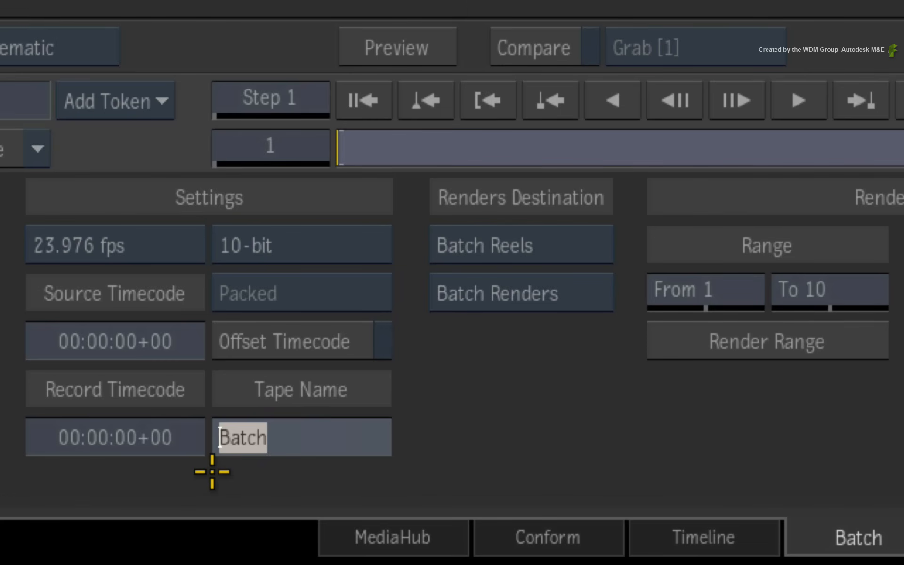
key("Return")
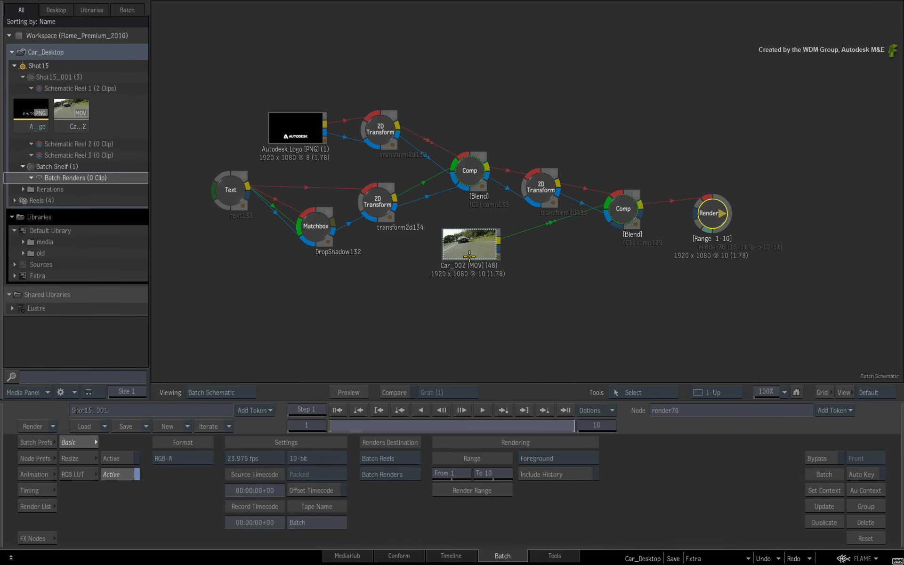
Copy the Car_002 clip's range, timecode and tape name to the Render node and check them in the Render List
left_click(469, 237, "alt")
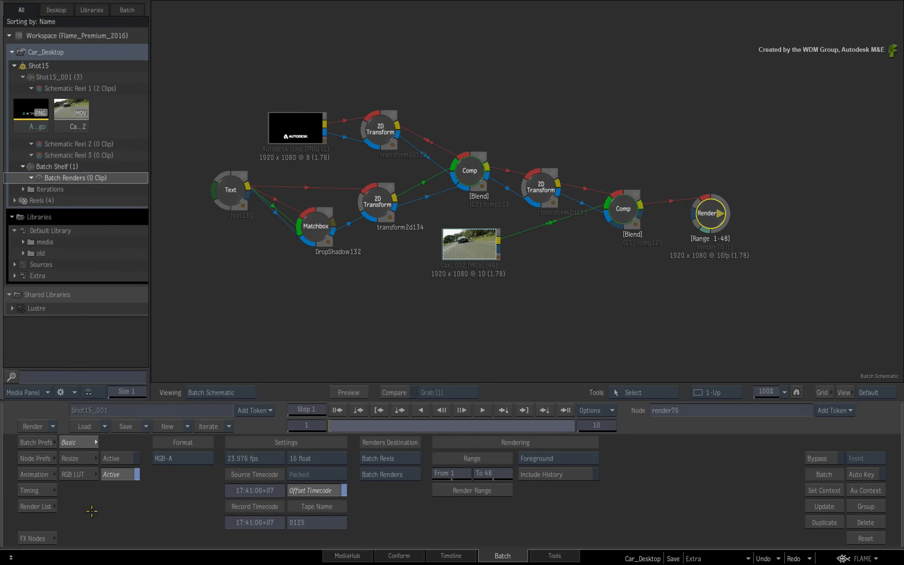
left_click(35, 506)
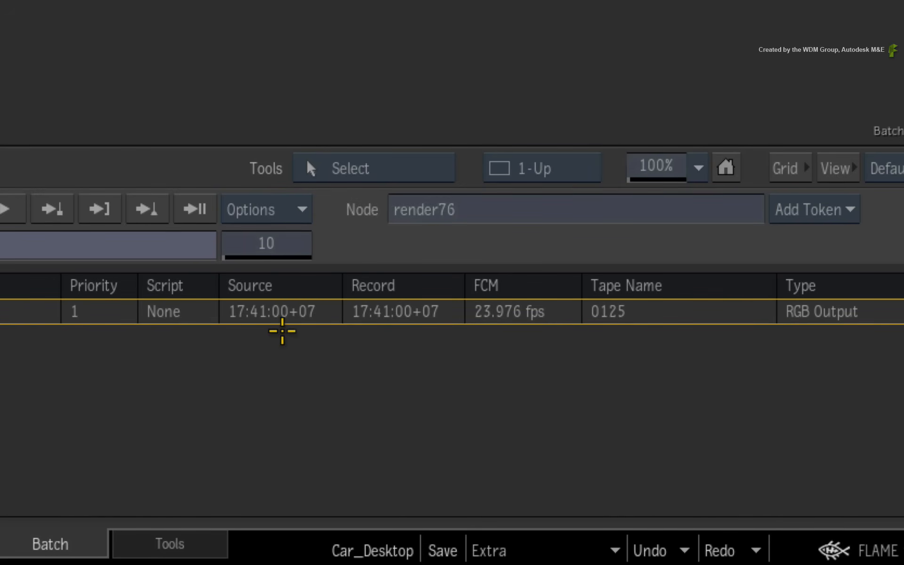
left_click(274, 317)
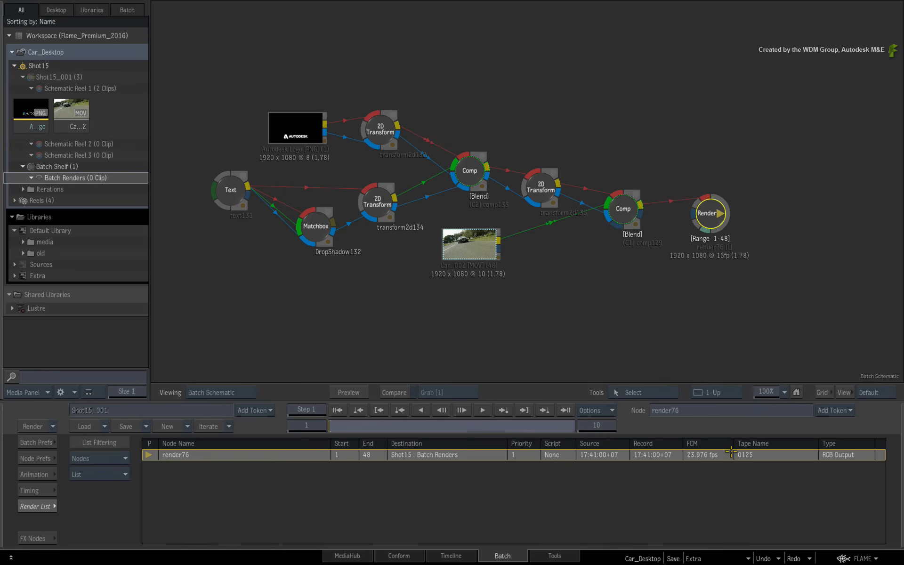
left_click(758, 454)
left_click(638, 544)
left_click(38, 506)
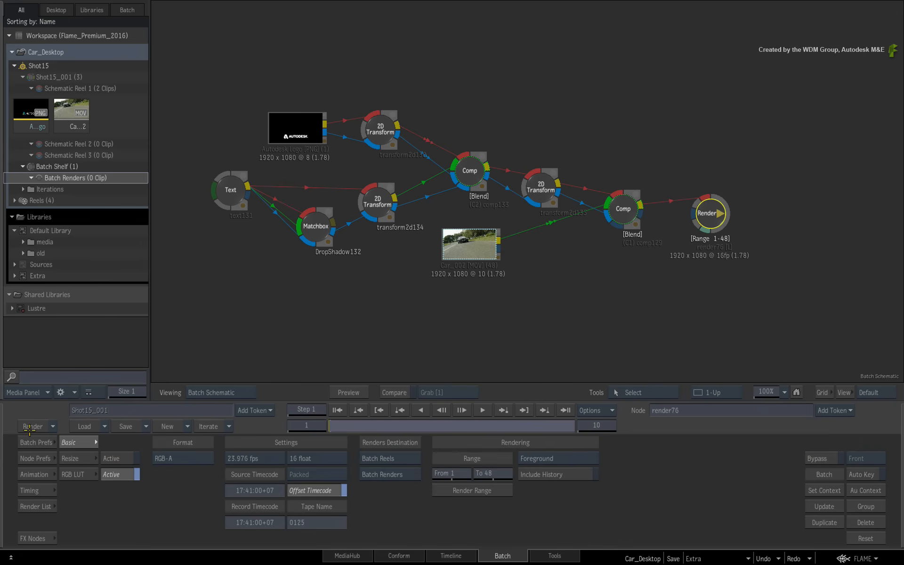
Try copying the Car_002 clip's name to an extra Render node below the clip and delete that node
mouse_move(1, 500)
left_click(156, 469)
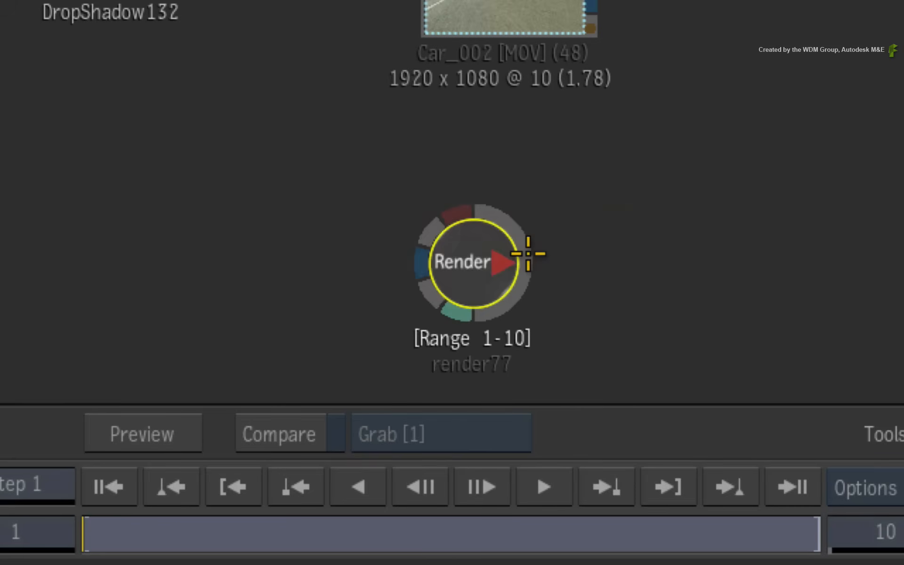
left_click(498, 219)
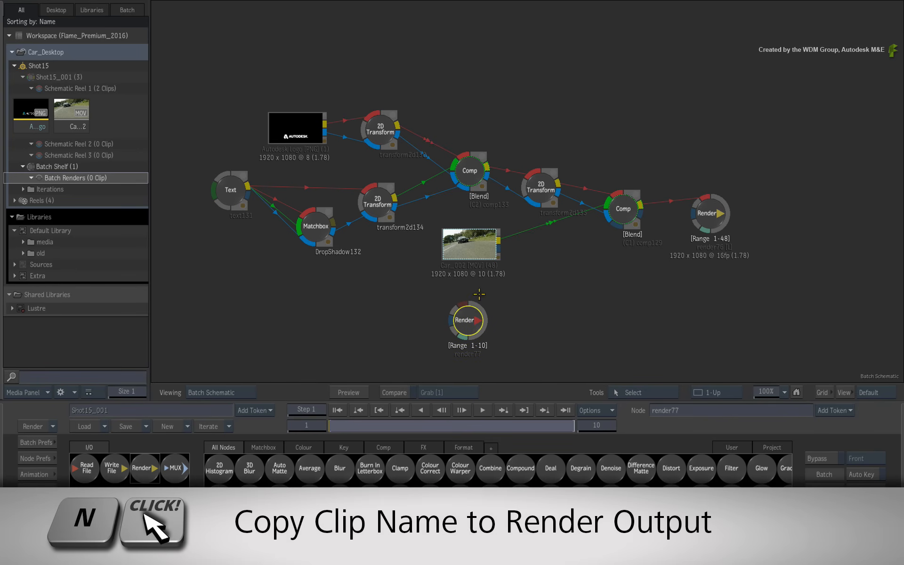
left_click(471, 241)
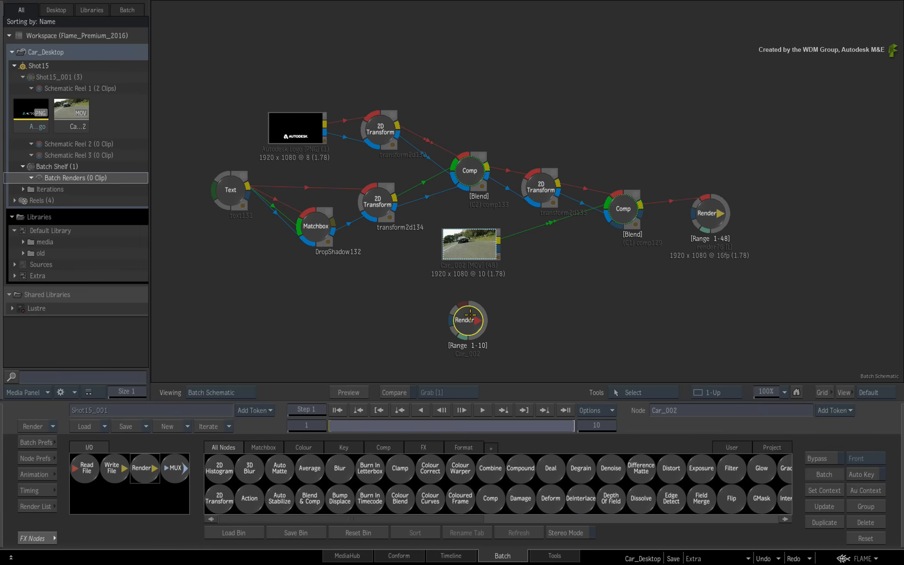
left_click_drag(469, 314, 481, 561)
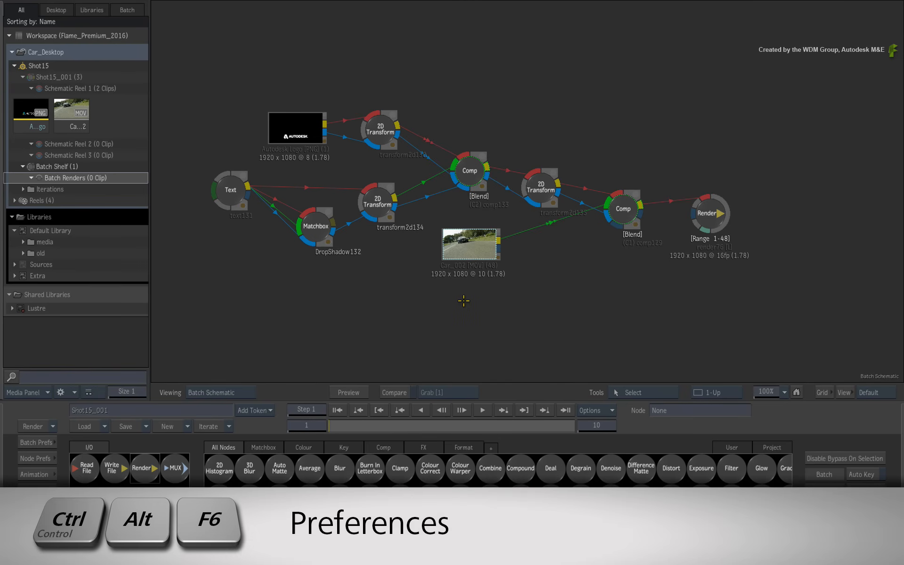
Open the preferences and enter shot_FIN as the default Render node name
key("ctrl+alt+F6")
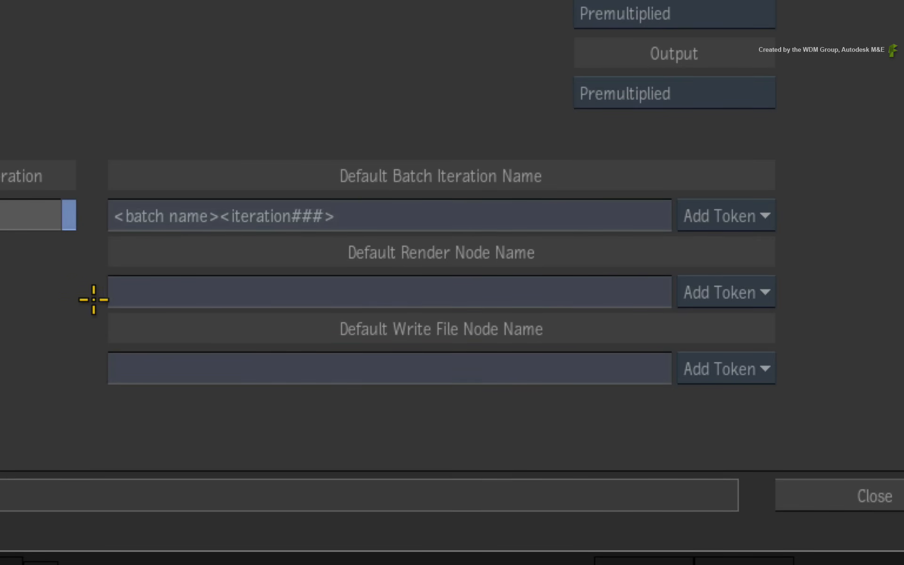
left_click(156, 303)
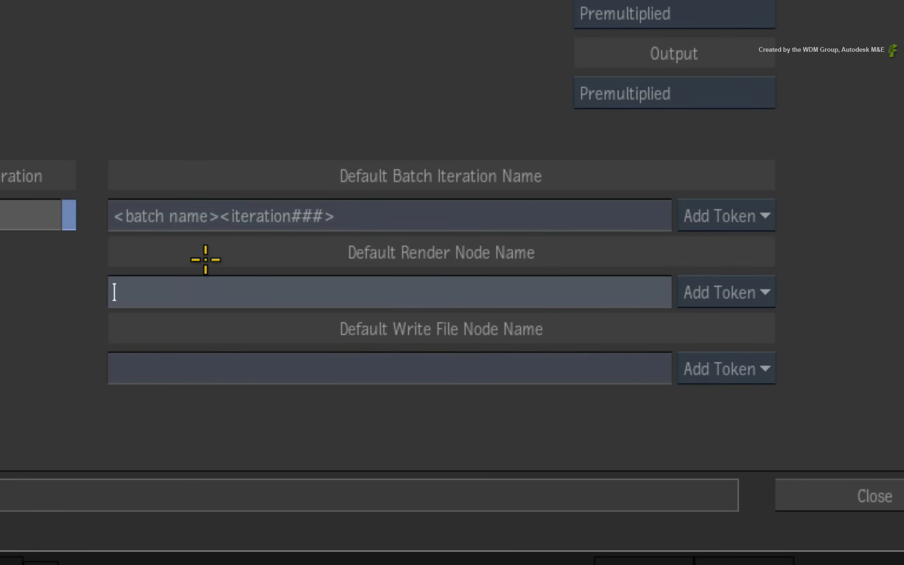
type("shot_FIN")
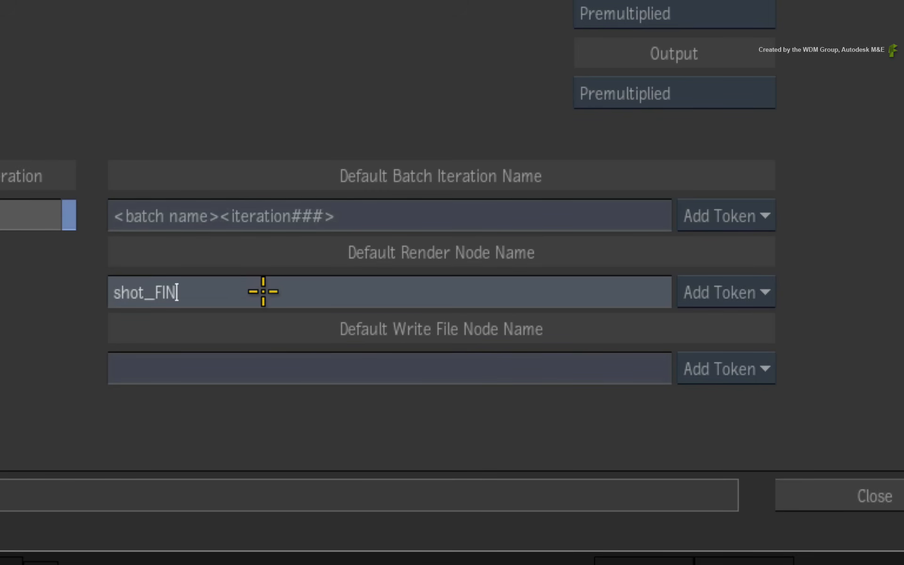
Replace the default Render node name with the tokens <batch iteration>_<user nickname>, joined by an underscore
left_click_drag(262, 291, 115, 312)
key("BackSpace")
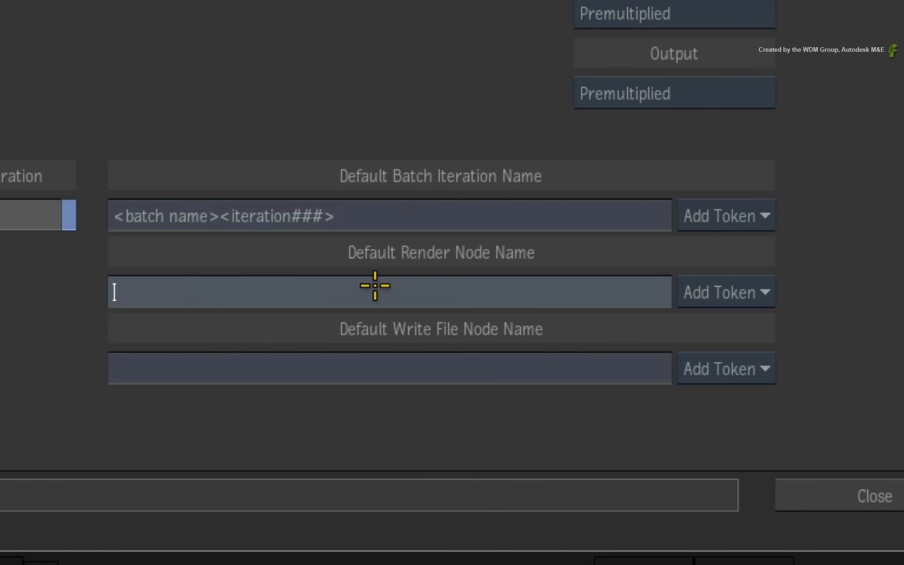
left_click(762, 292)
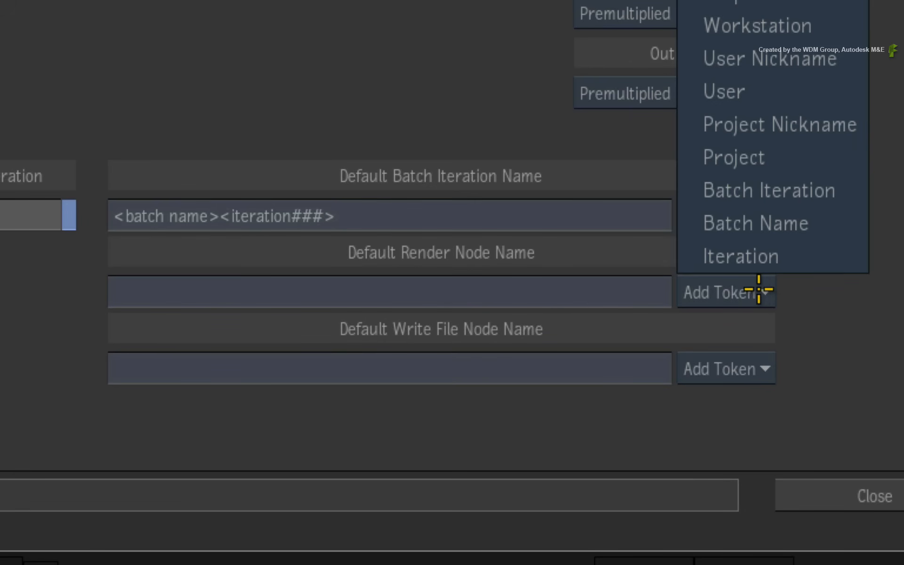
left_click(855, 186)
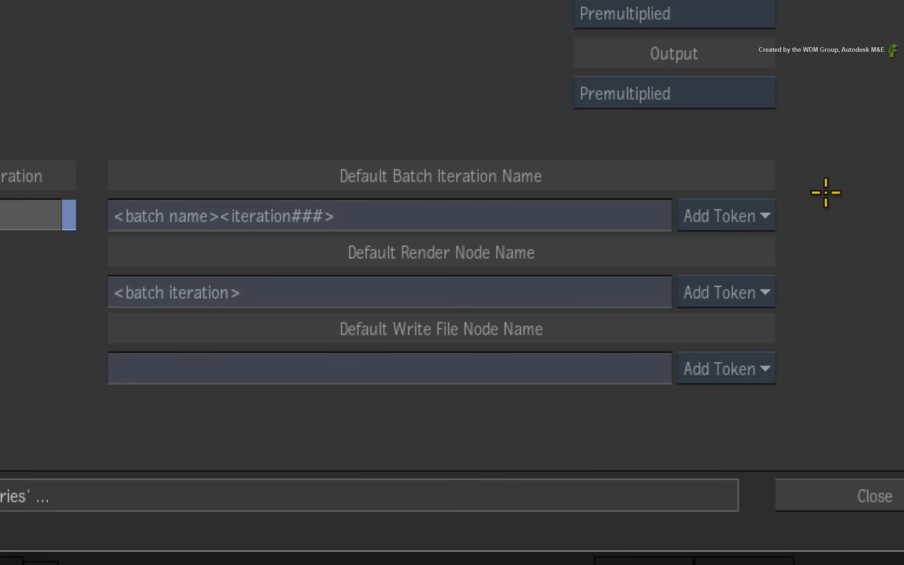
left_click(439, 294)
type("_")
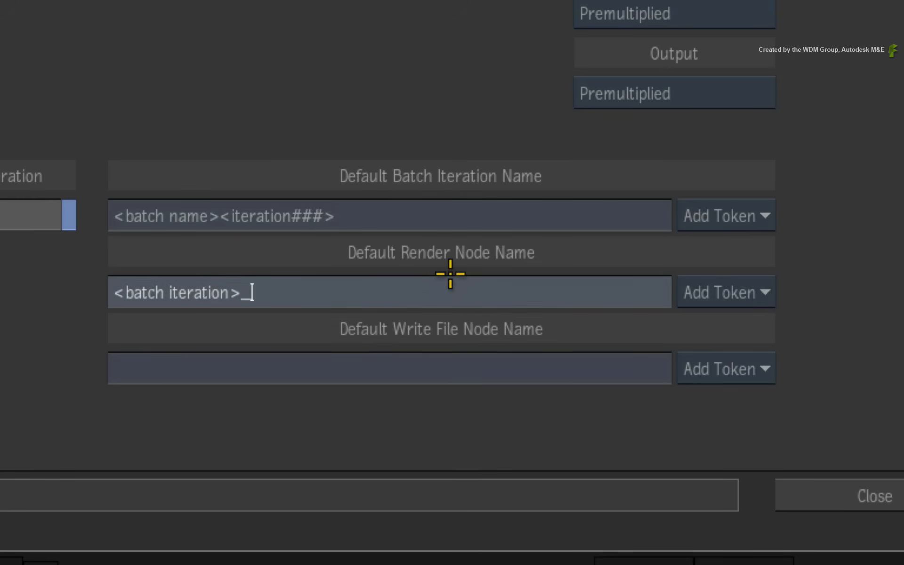
left_click(761, 285)
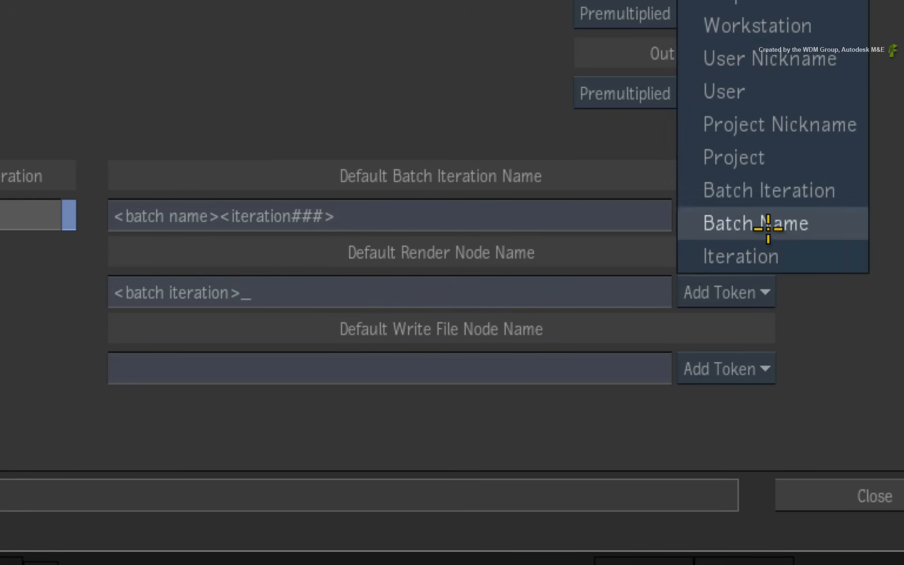
left_click(800, 52)
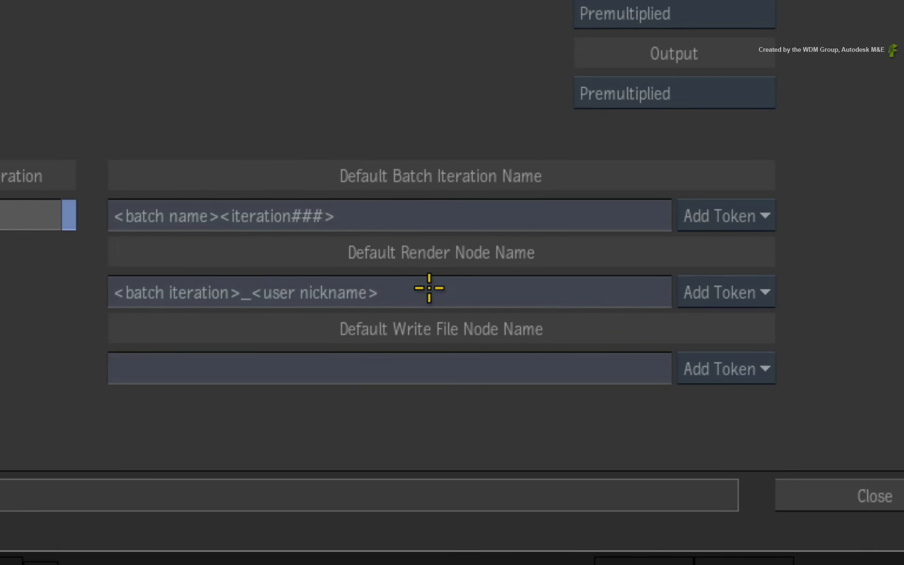
Examine the ### padding of the iteration token in the default batch iteration name and close the preferences
left_click(297, 217)
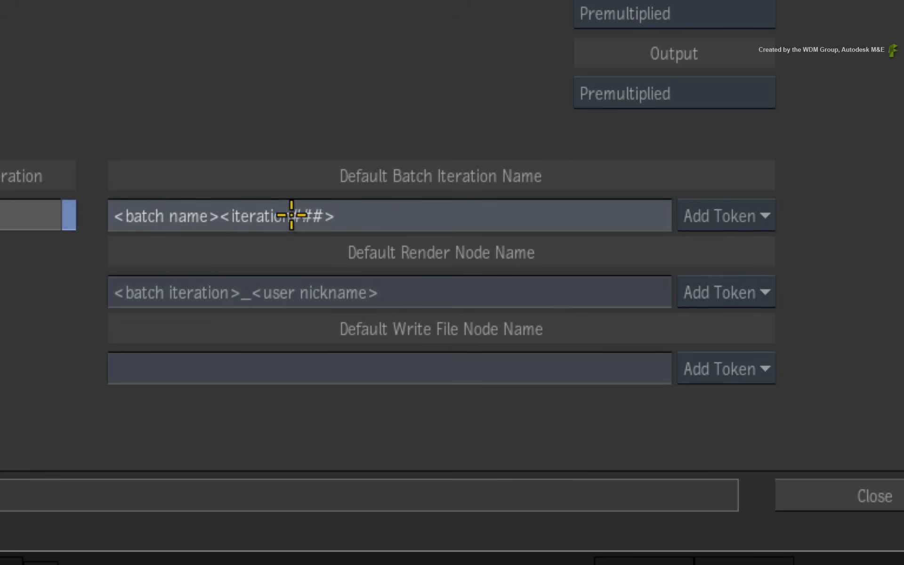
left_click_drag(291, 217, 324, 217)
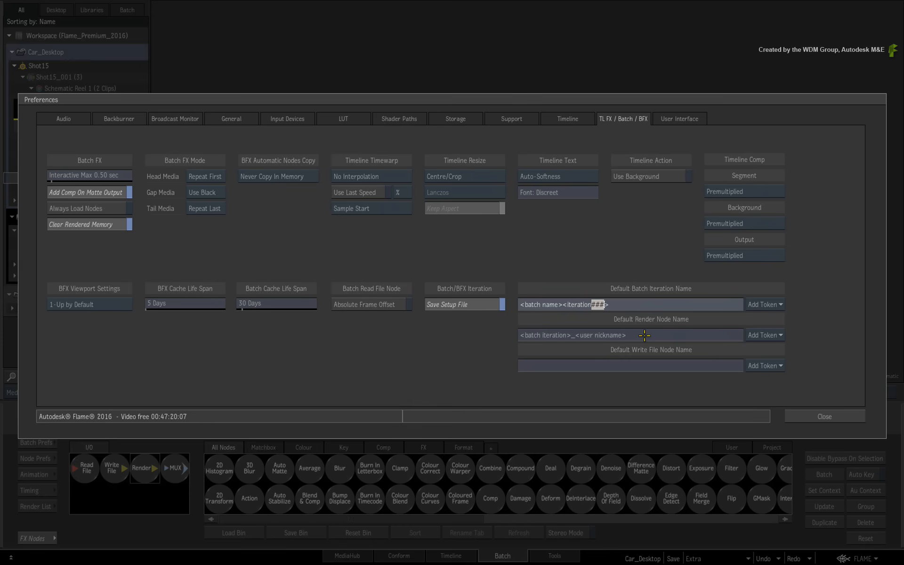
left_click(426, 289)
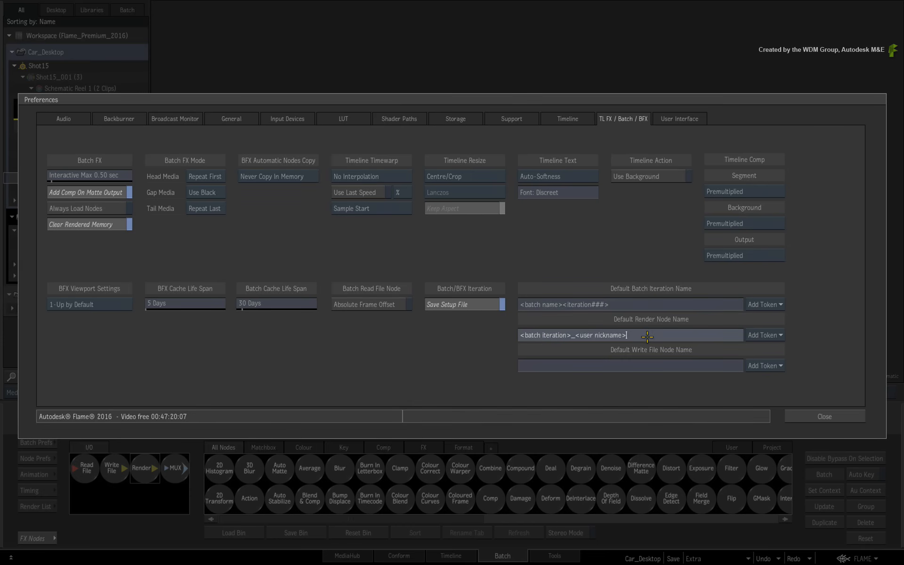
left_click(806, 414)
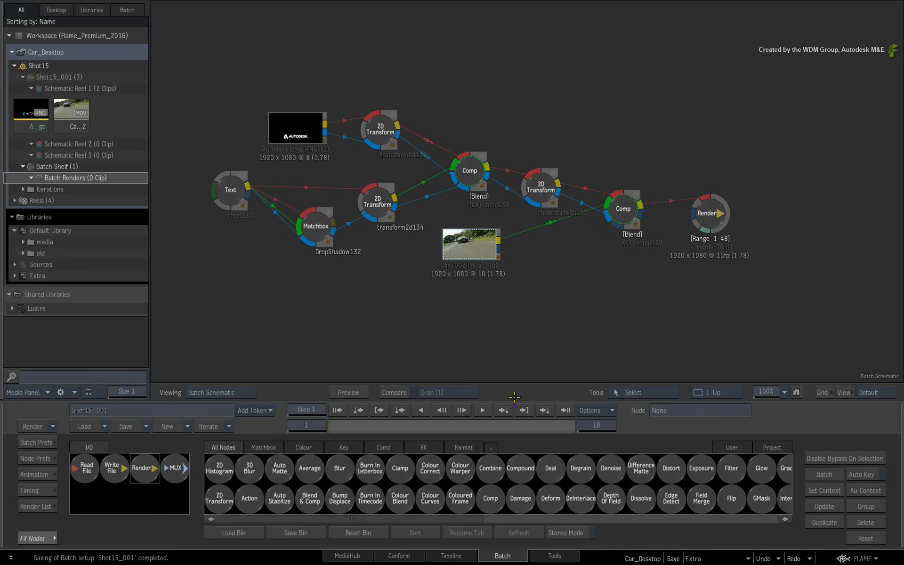
Add a new Render node and put it in place of the old one at the output of the final Comp
left_click_drag(178, 386, 472, 303)
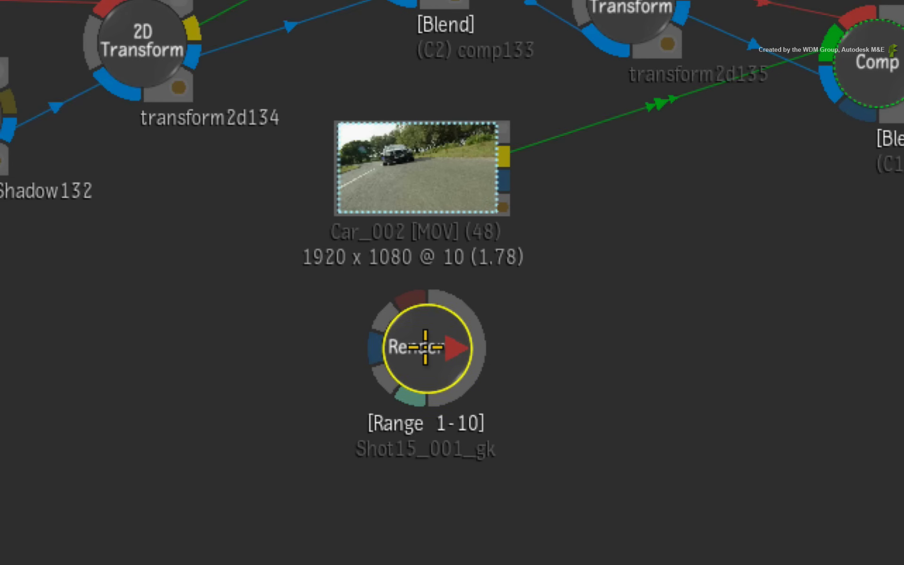
left_click_drag(425, 347, 425, 348)
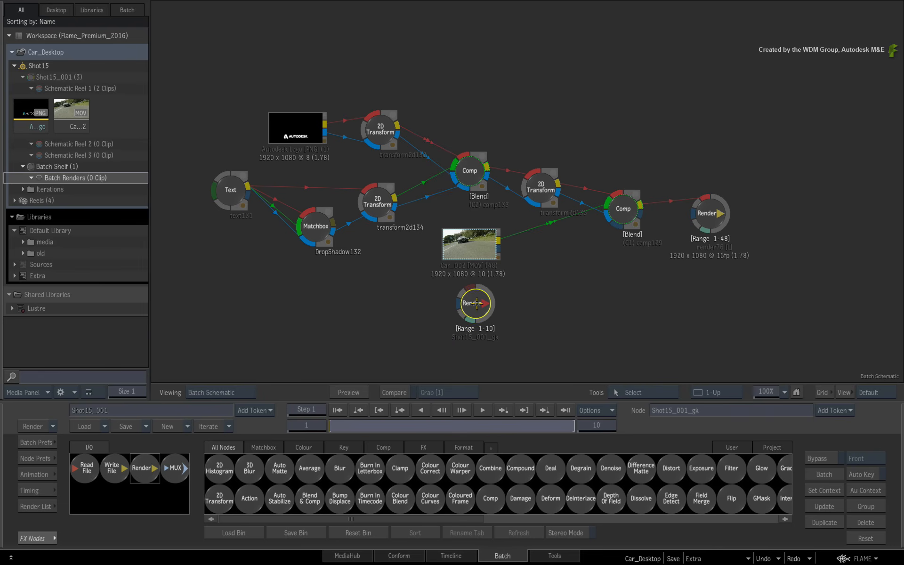
left_click_drag(426, 349, 706, 212)
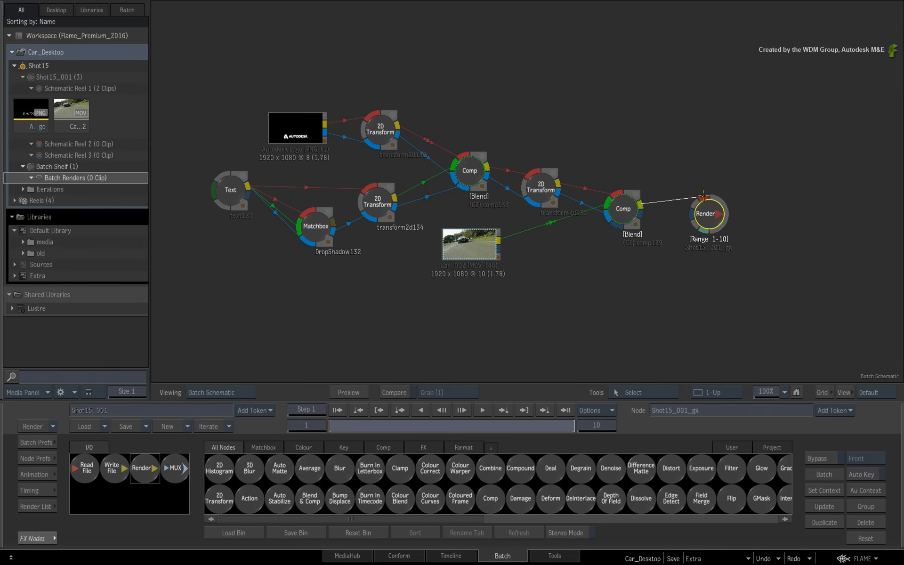
Rename the Shot15 batch group as Shot07
left_click(45, 68)
double_click(134, 207)
left_click(206, 188)
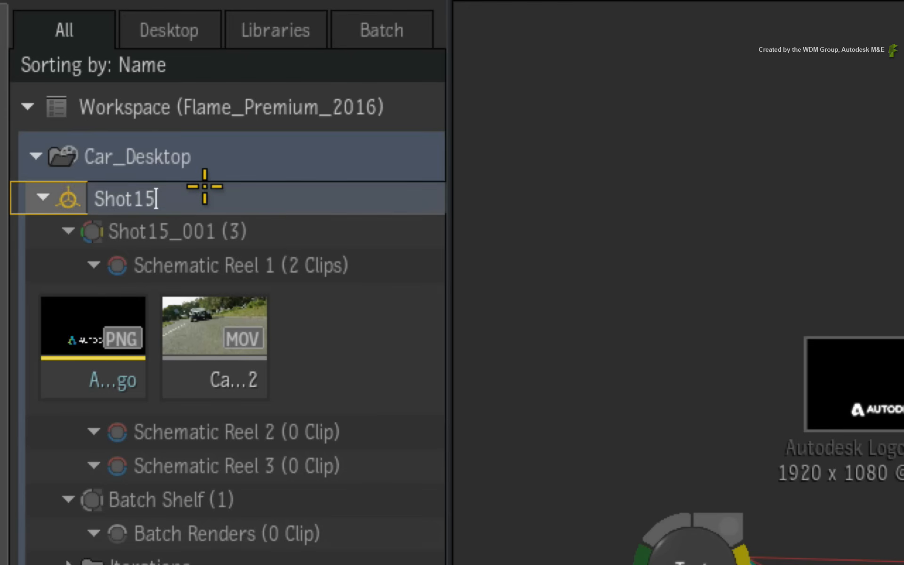
key("BackSpace")
key("BackSpace")
type("07")
key("Return")
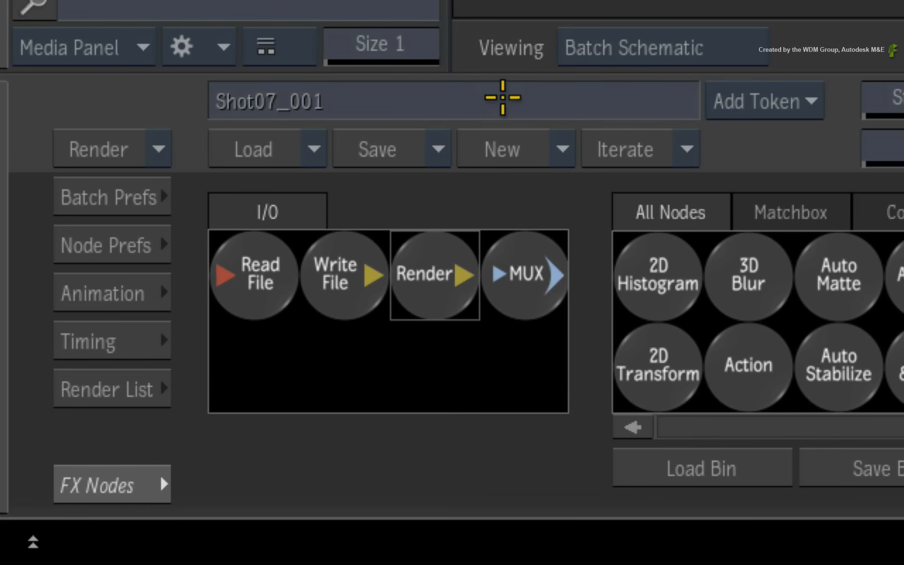
Inspect the token patterns behind the batch iteration name and the Render node's name in the Render List, leaving both unchanged
left_click(500, 97)
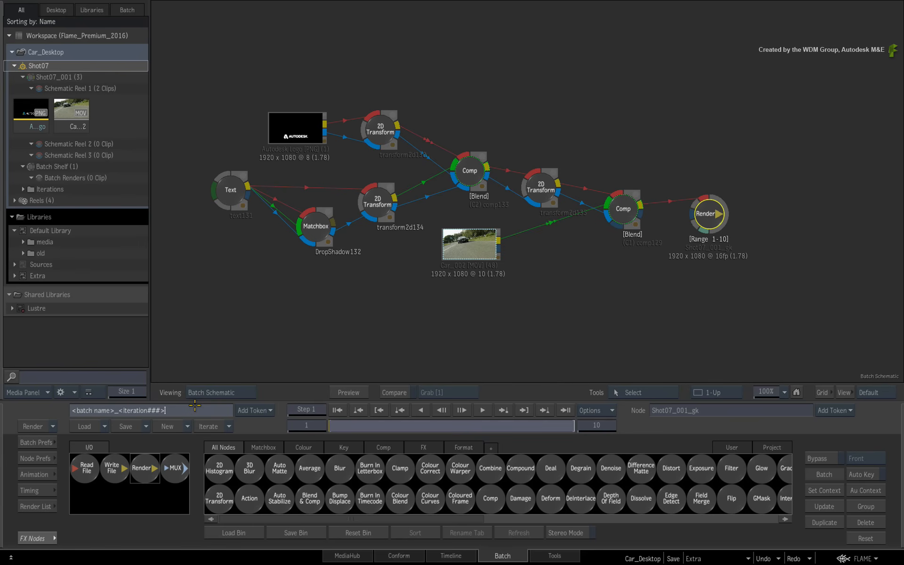
key("Return")
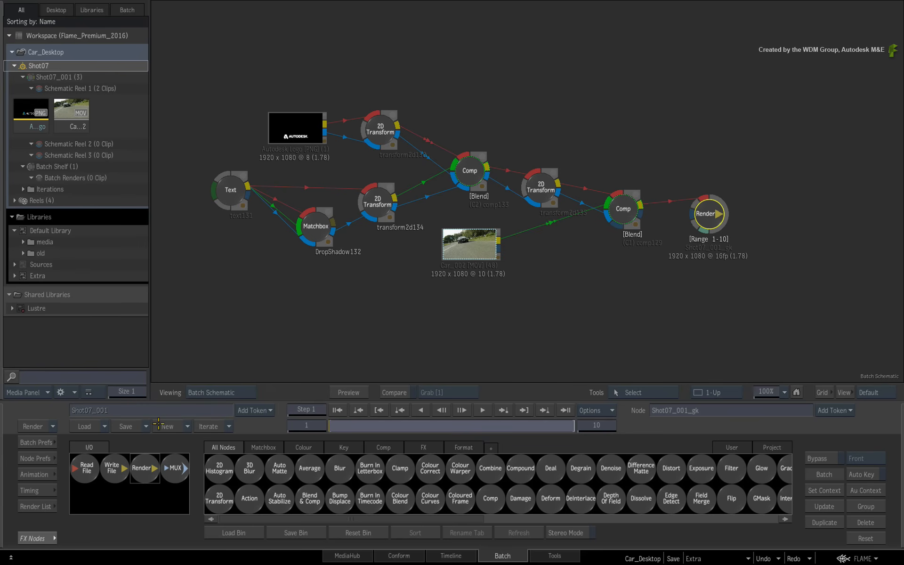
left_click(38, 506)
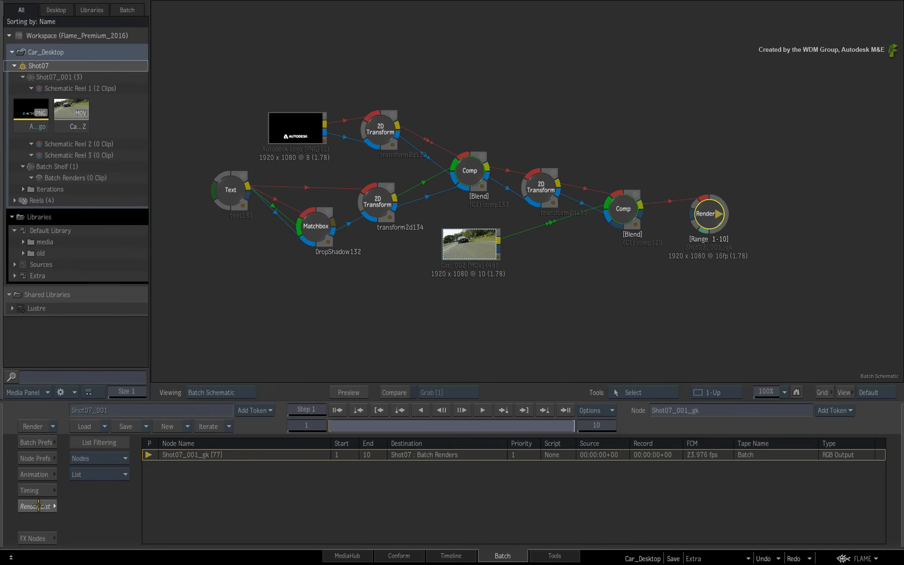
double_click(289, 453)
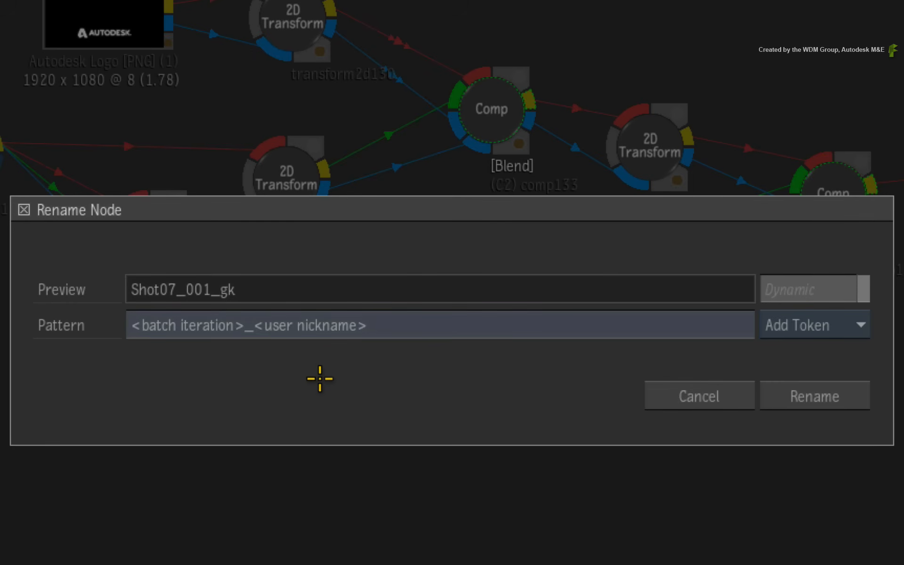
left_click(679, 393)
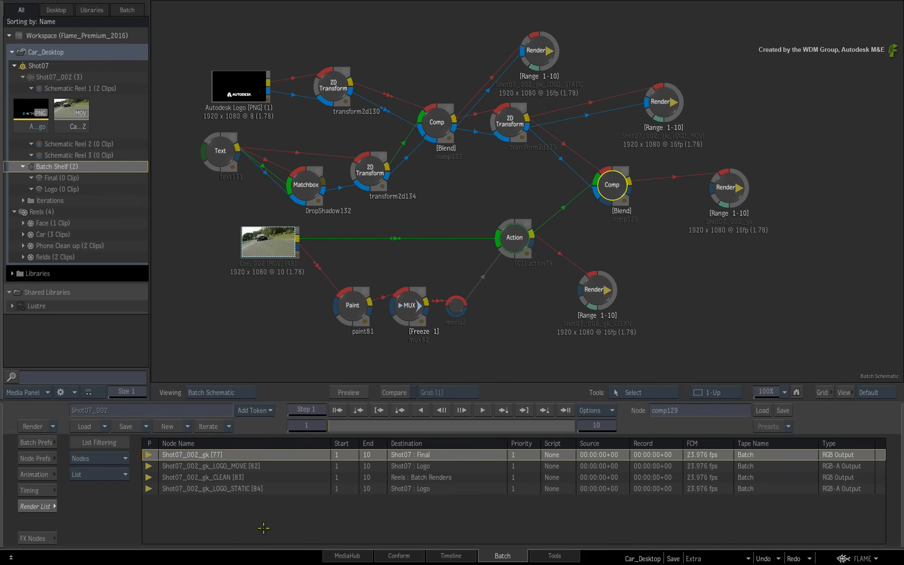
Open the Player and step through the last rendered clips, including the moving and static logos and their alphas
left_click(50, 410)
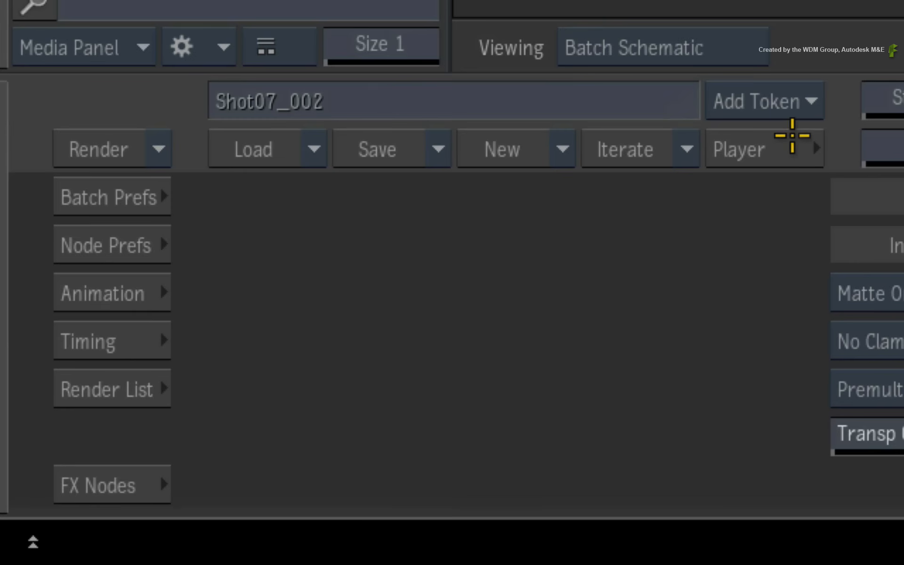
left_click(779, 147)
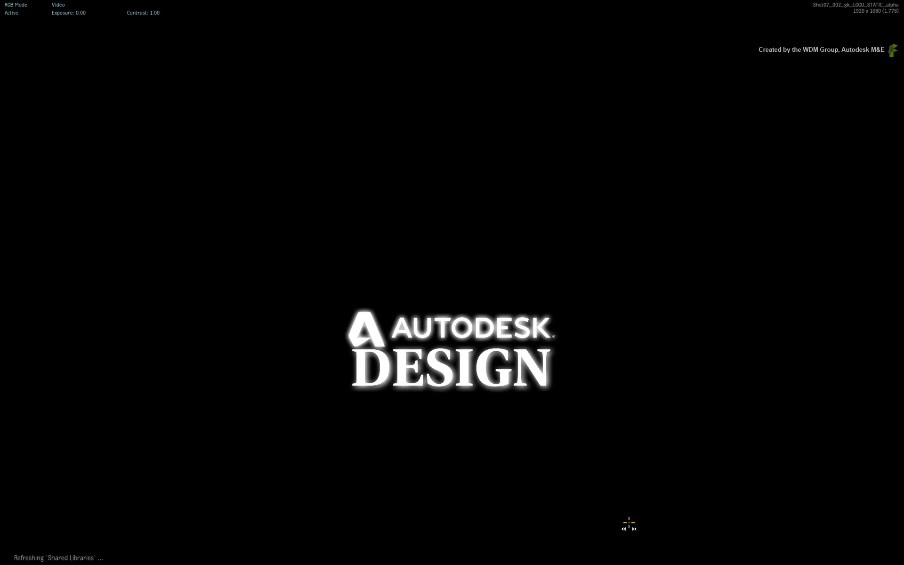
mouse_move(624, 561)
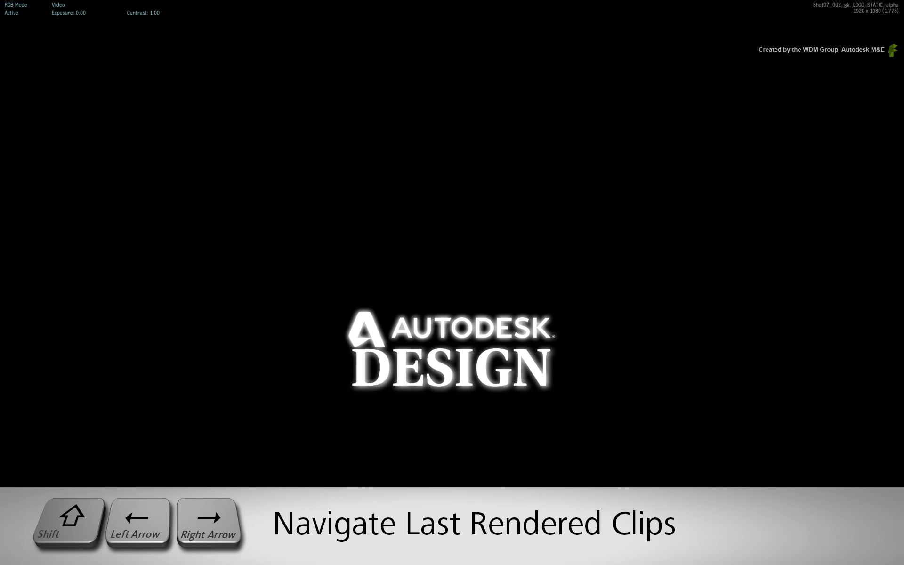
key("shift+Right")
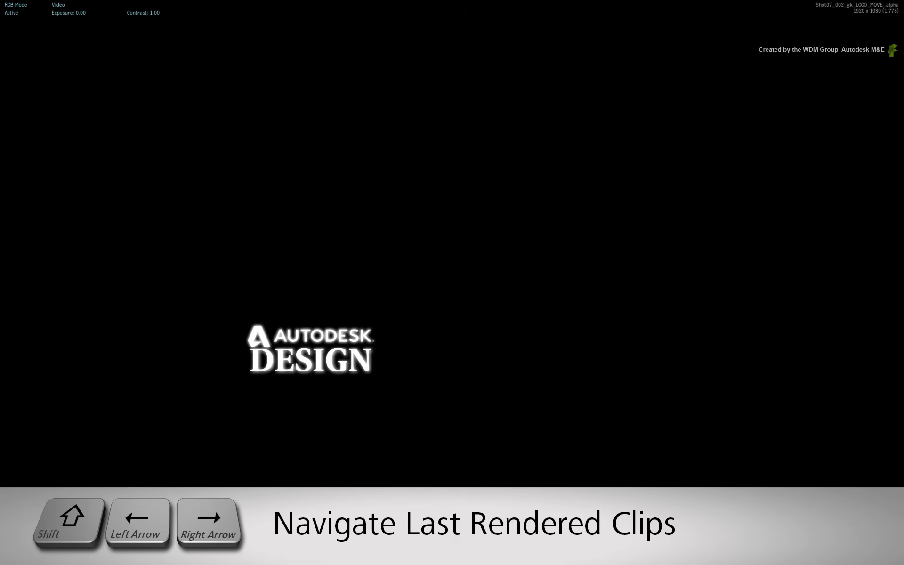
key("shift+Right")
key("shift+Right")
key("shift+Right")
key("shift+Right")
key("shift+Right")
key("shift+Right")
key("shift+Right")
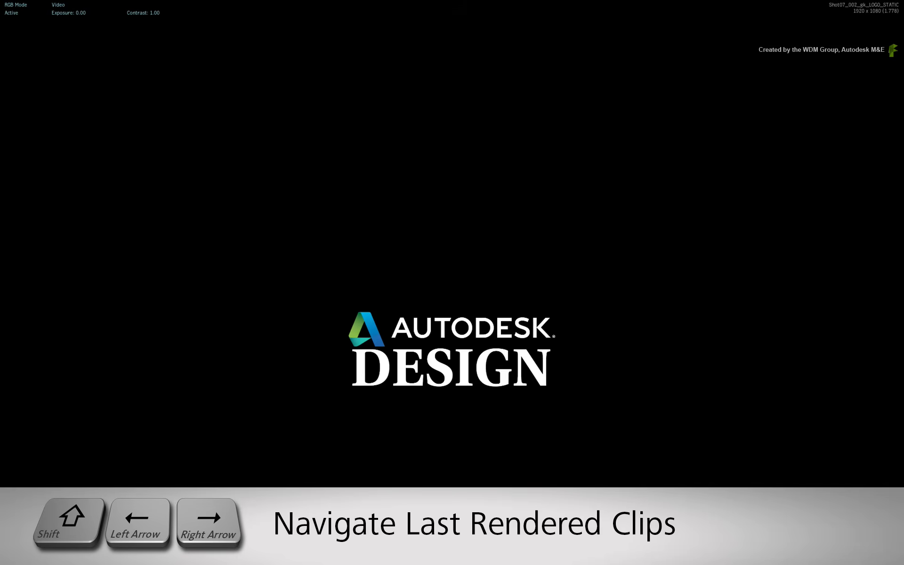
key("shift+Right")
key("shift+Right")
key("shift+Right")
key("shift+Right")
key("shift+Right")
key("shift+Right")
key("shift+Right")
key("shift+Right")
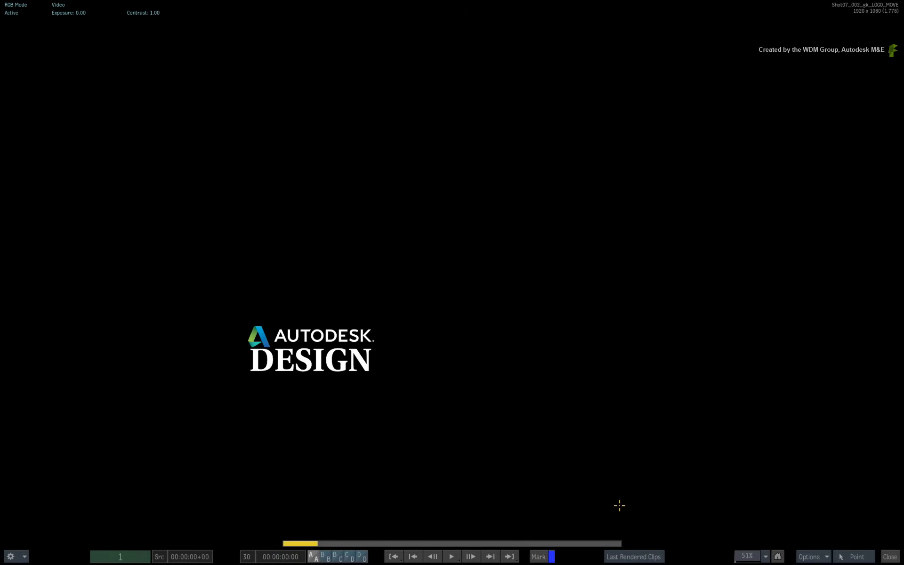
key("shift+Right")
key("shift+Right")
key("shift+Right")
key("shift+Right")
key("shift+Right")
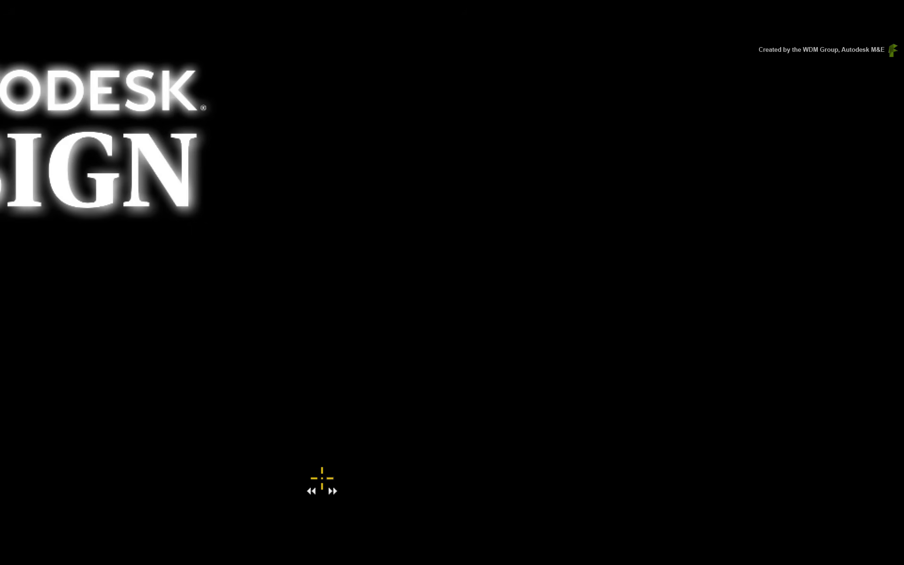
Show the play reel in the Player and scrub through it to view the logo, alpha, clean and final composite clips
left_click(752, 536)
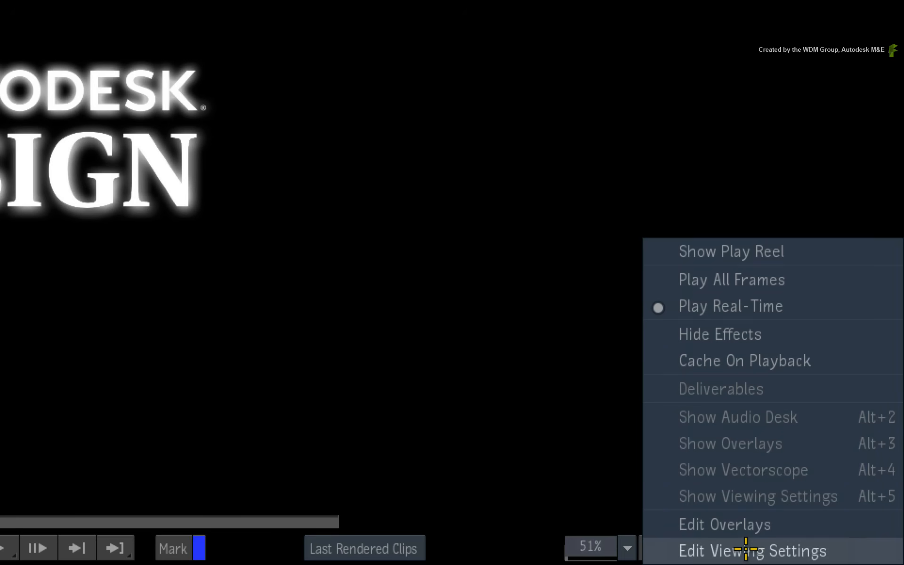
left_click(796, 253)
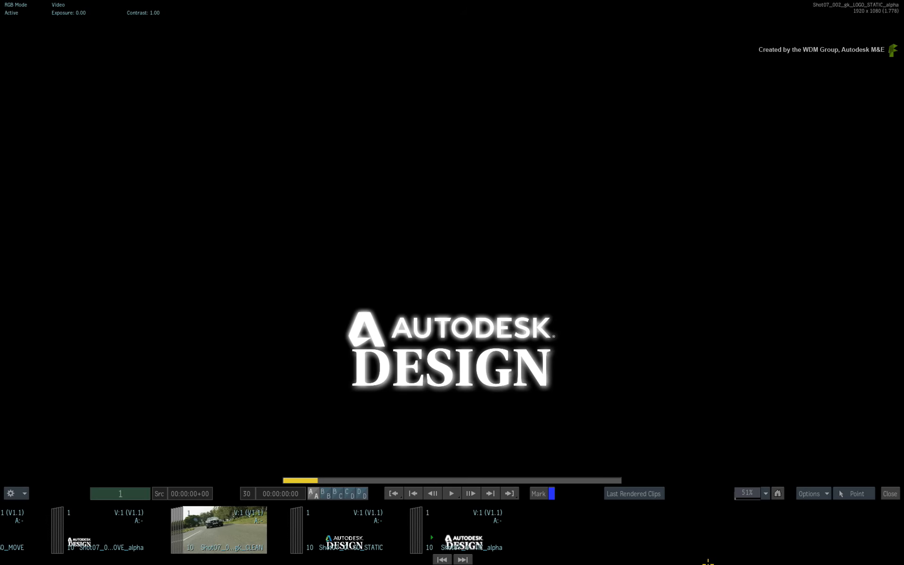
left_click_drag(372, 525, 654, 509)
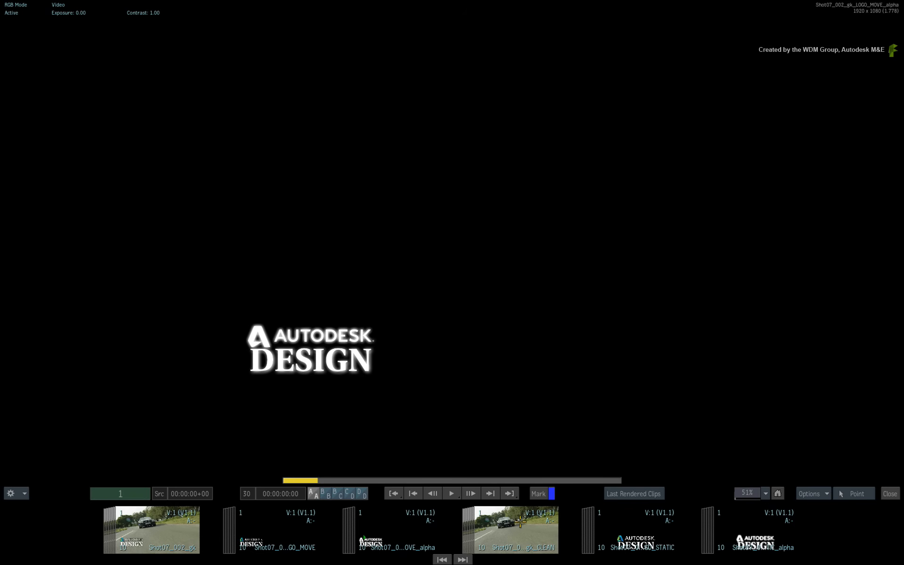
left_click_drag(503, 524, 448, 526)
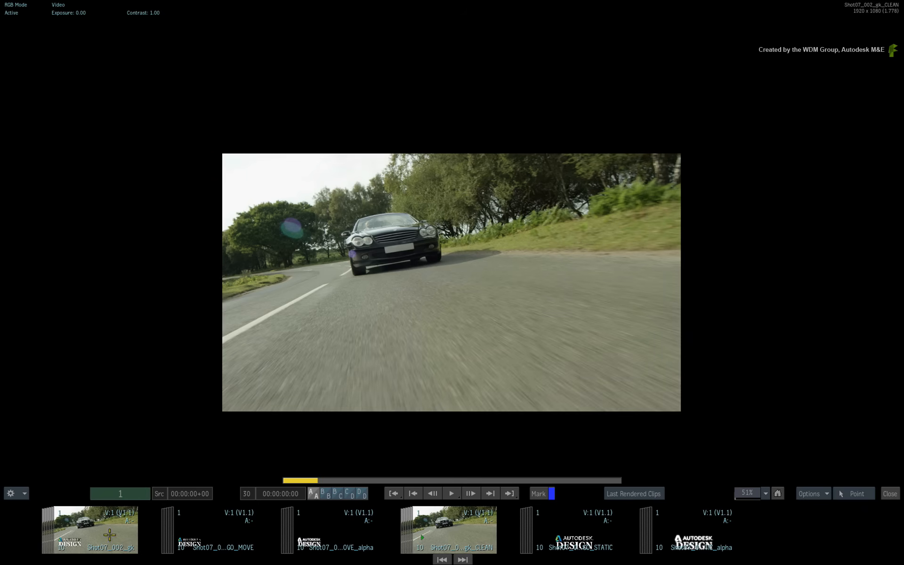
left_click_drag(77, 533, 334, 527)
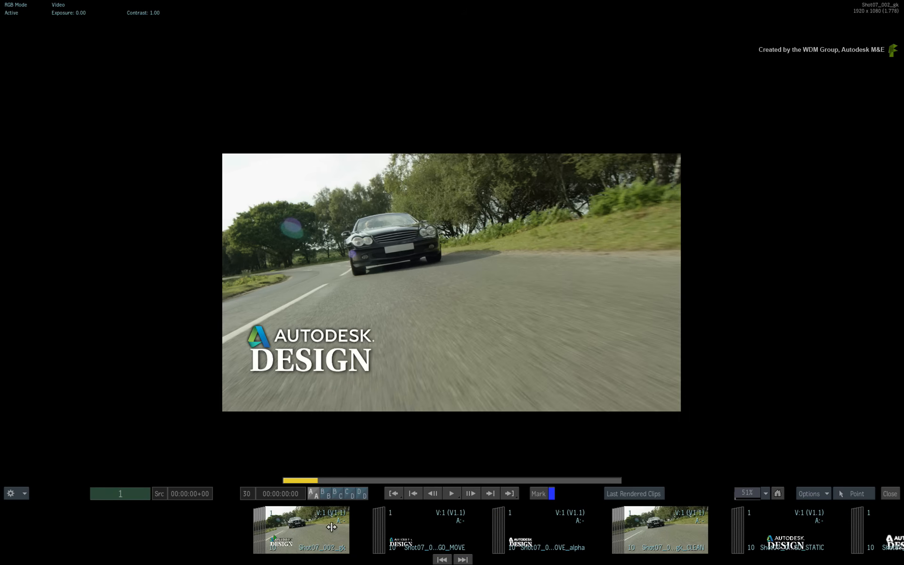
left_click_drag(544, 514, 432, 523)
left_click_drag(550, 526, 428, 529)
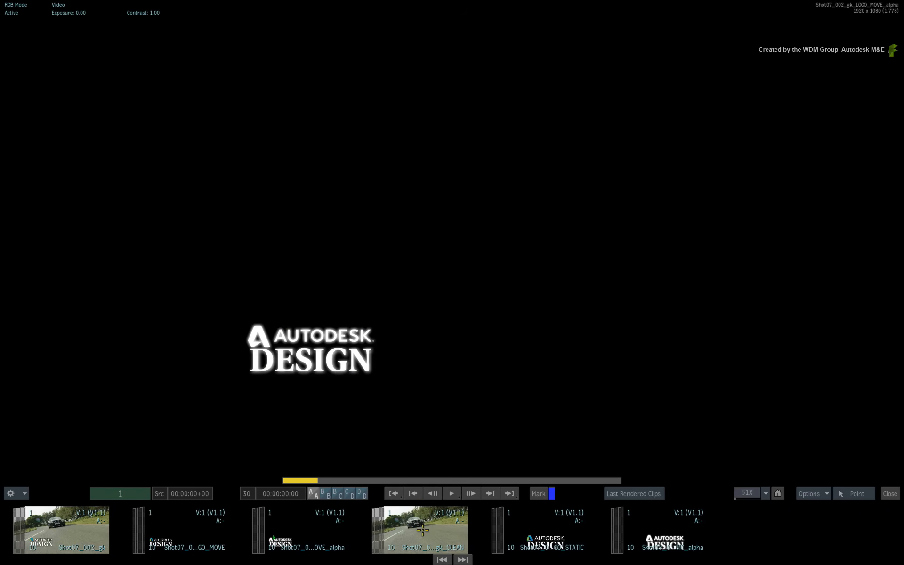
left_click_drag(577, 523, 460, 528)
left_click_drag(546, 528, 676, 515)
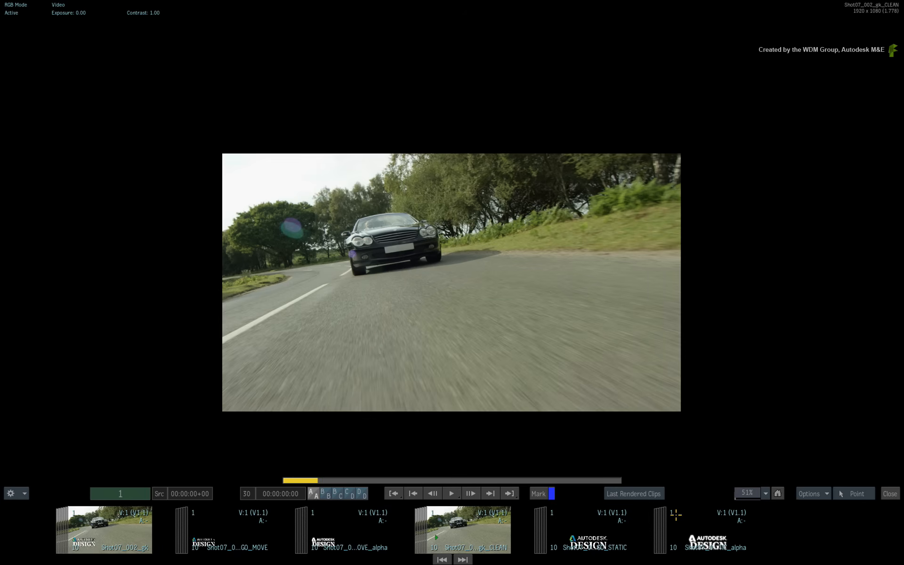
Switch the Player's play reel from the last rendered clips to the Shot07 Logo reel, the Final reel and the Batch Renders reel in turn
left_click(655, 493)
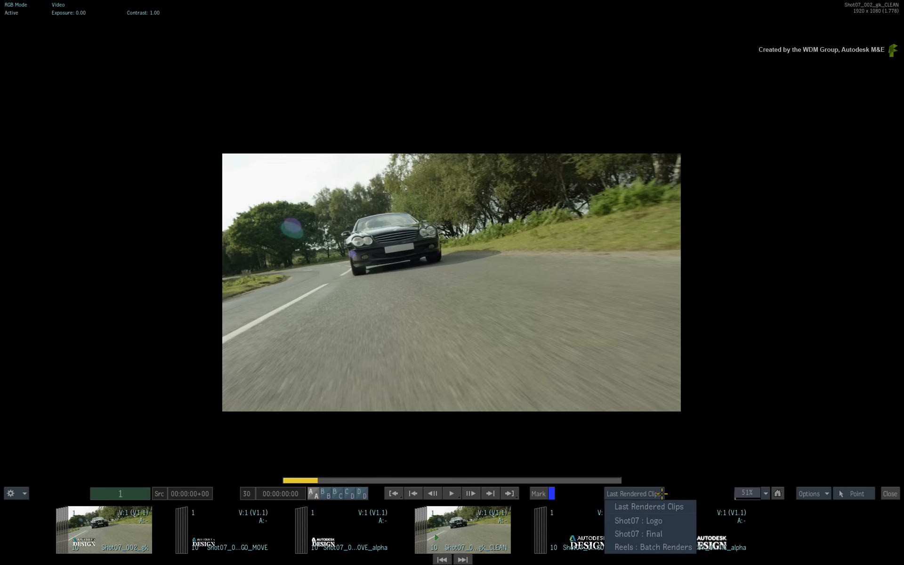
left_click(677, 520)
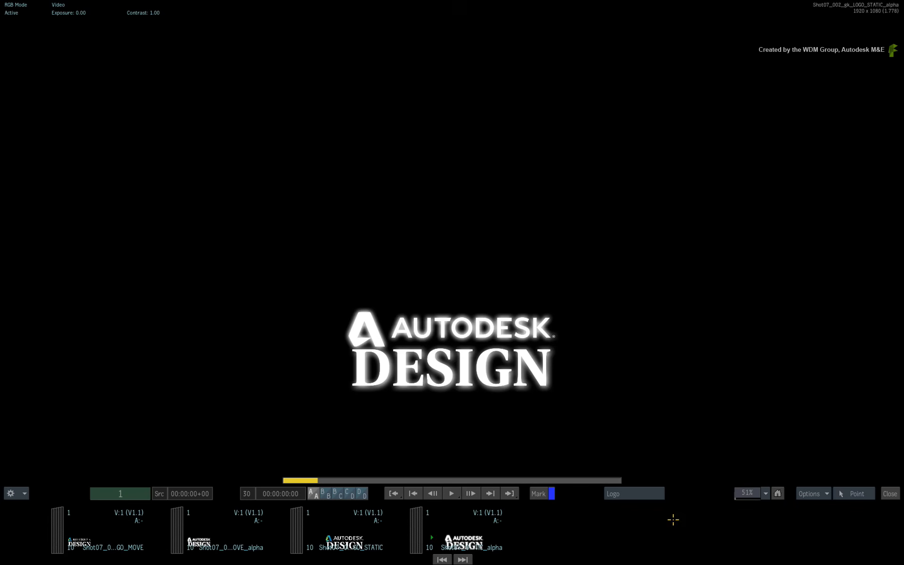
left_click(648, 493)
left_click(657, 534)
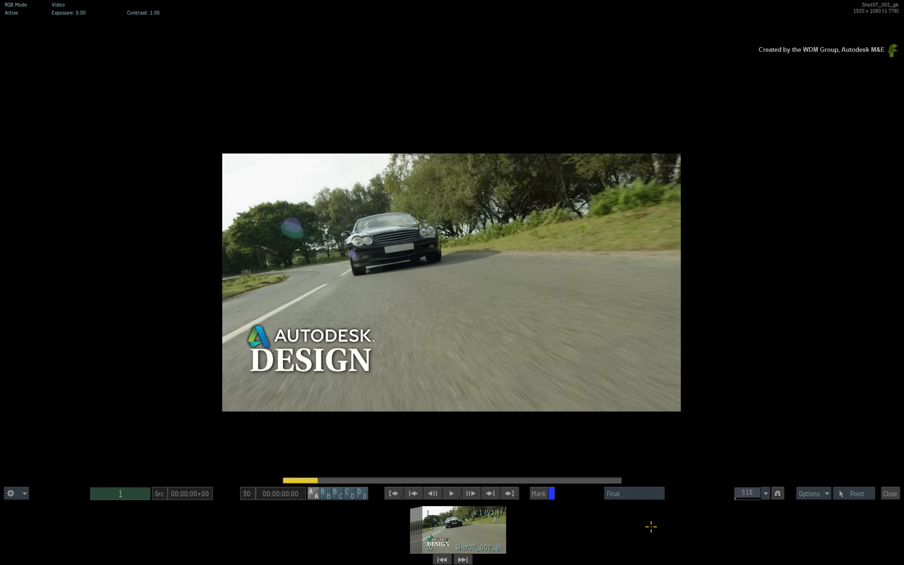
left_click(649, 498)
left_click(650, 544)
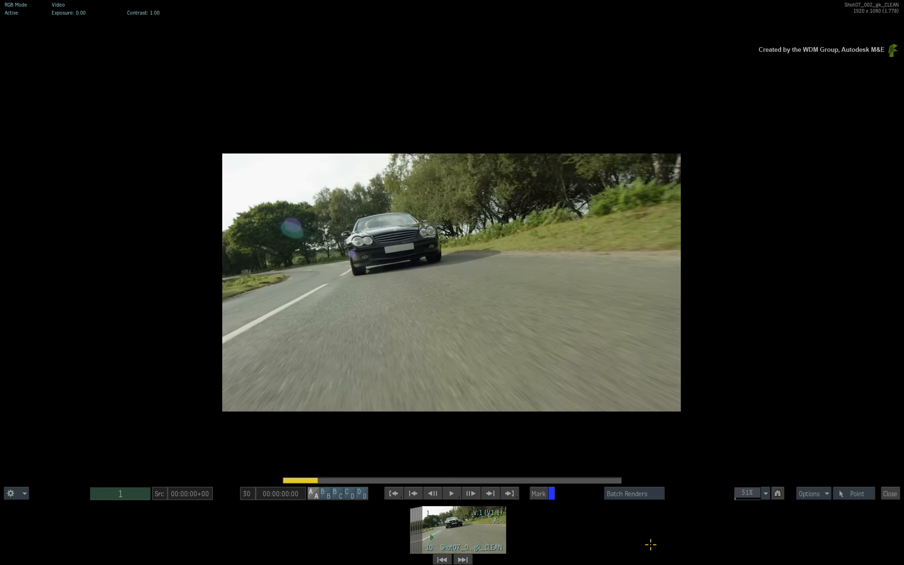
Compare the Shot07 Final and Logo reels again in the Player, finish on Final, and close the Player to return to the batch schematic
left_click(645, 498)
left_click(650, 532)
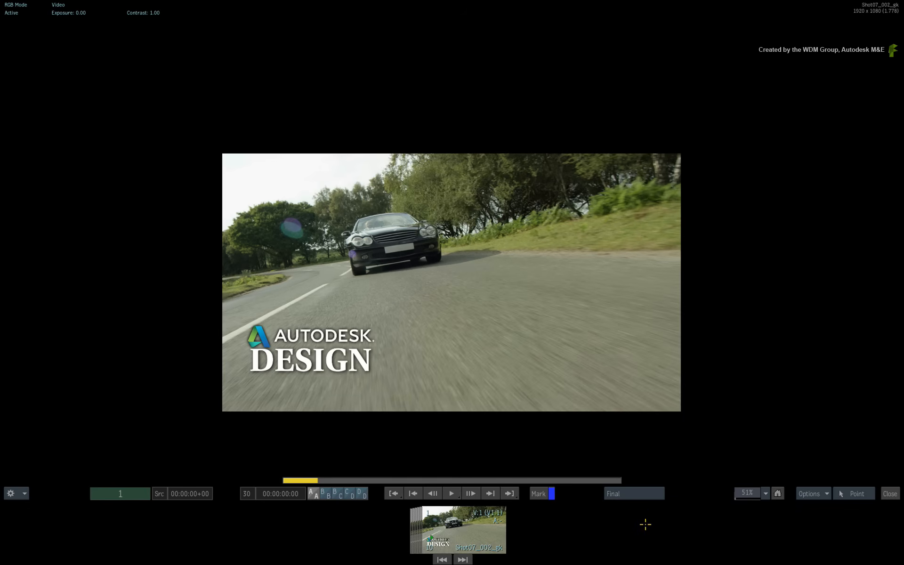
left_click(643, 495)
left_click(645, 518)
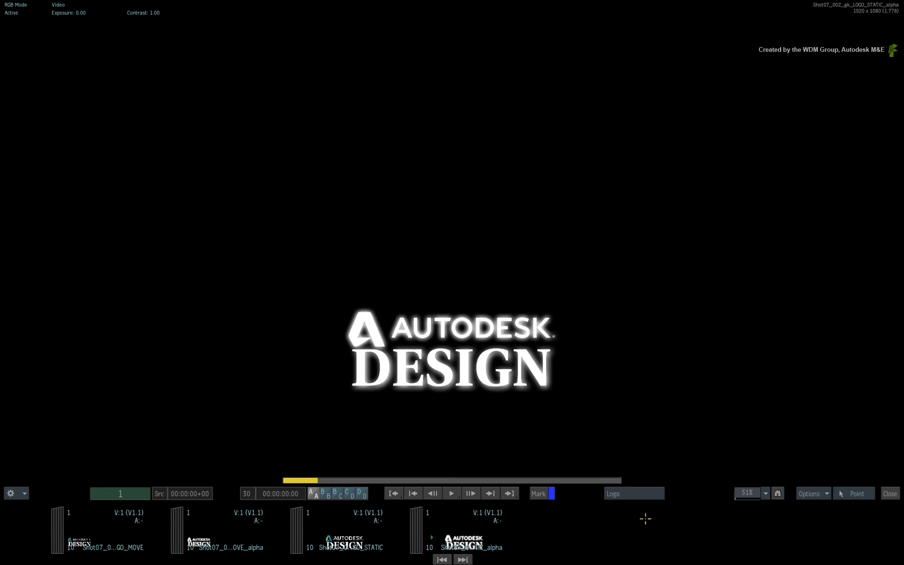
left_click(643, 493)
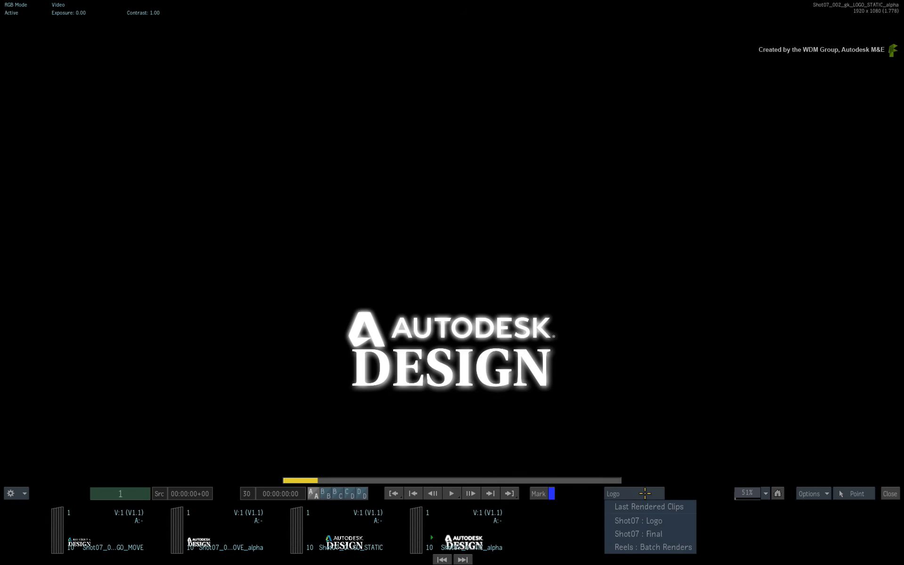
left_click(644, 533)
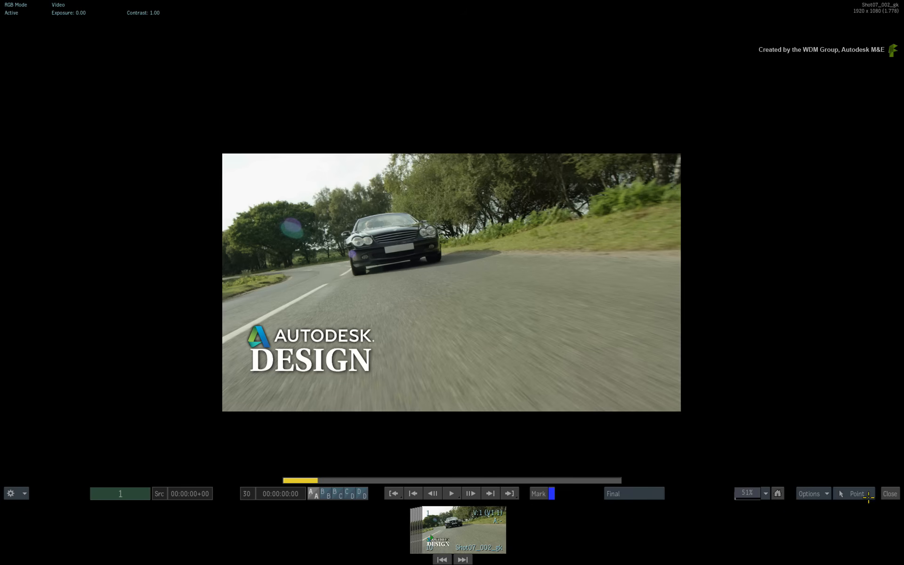
left_click(889, 493)
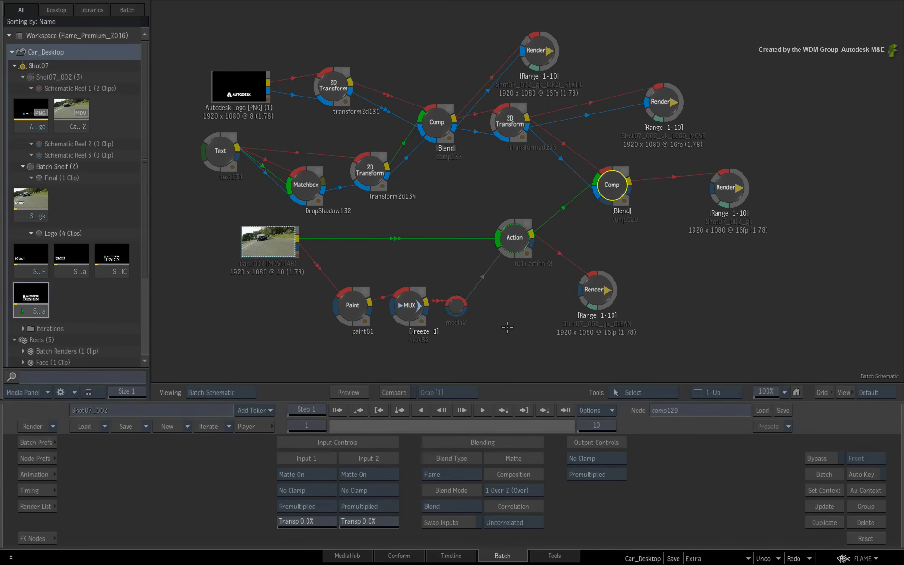